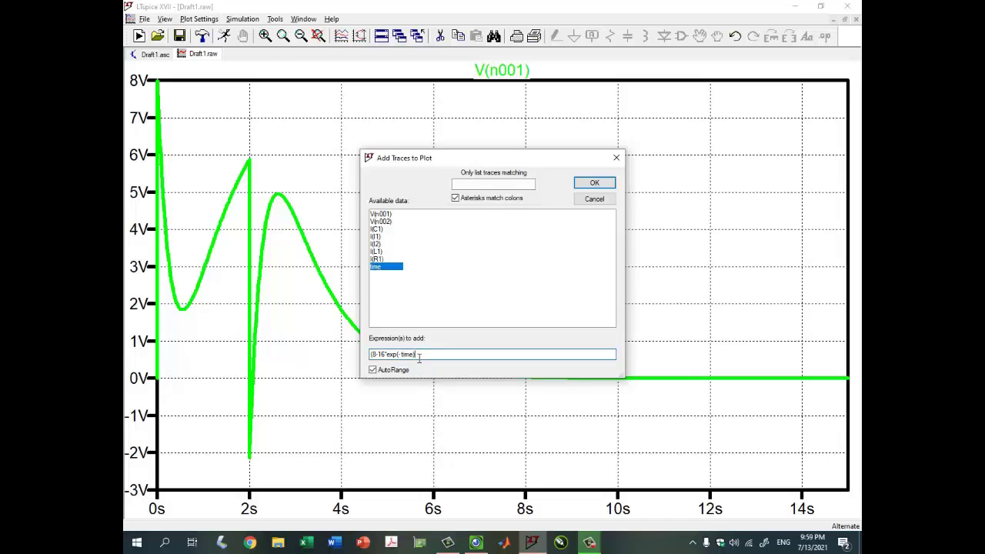
- Complete the first part of the trace expression as (8-16*exp(-time)+16*exp(-3*time))*u(time)+, reusing the existing exponential term
text()+)
key(shift+Left)
key(shift+Left)
key(shift+Left)
key(shift+Left)
key(shift+Left)
key(shift+Left)
key(shift+Left)
key(shift+Left)
key(shift+Left)
key(shift+Left)
key(shift+Left)
key(shift+Left)
key(shift+Left)
key(shift+Left)
key(shift+Left)
key(ctrl+c)
click(420, 356)
key(ctrl+v)
text(-3*)
text(u(time)+)
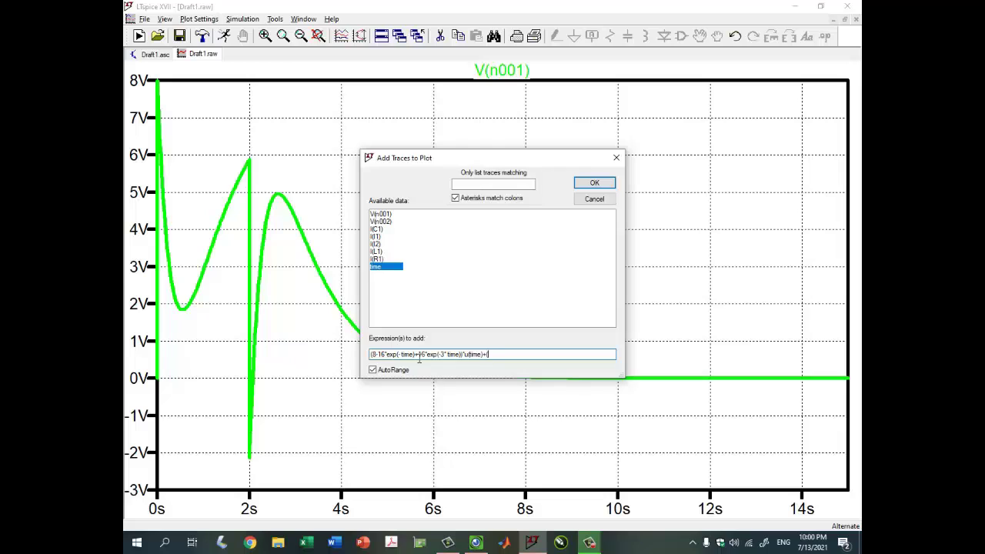
- Append (-8+16*exp(-(time-2))- to the trace expression, checking the handwritten solution in Visualizer
text((-8+16*exp)
click(476, 543)
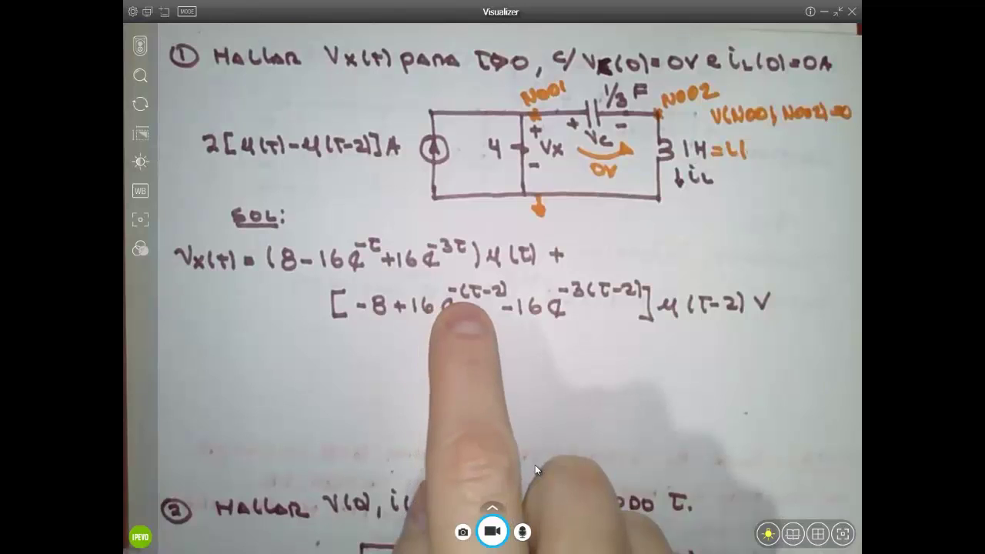
click(825, 13)
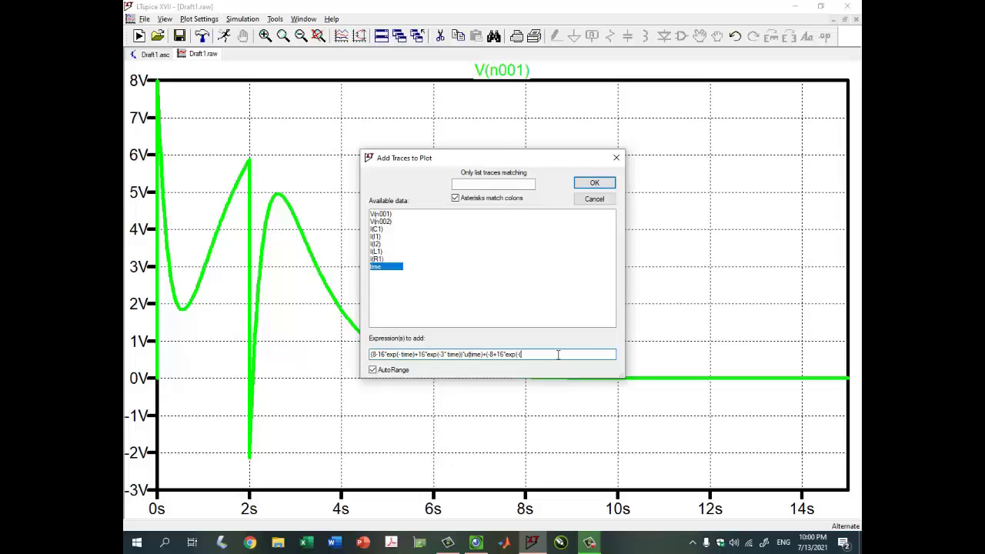
text(ime-2))-)
- Finish the delayed part with 16*exp(-3*(time-2)))*u(time-2), reusing the previous exponential term, and add the expression to the plot
key(shift+Left)
key(shift+Left)
key(shift+Left)
key(shift+Left)
key(shift+Left)
key(shift+Left)
key(shift+Left)
key(shift+Left)
key(shift+Left)
key(shift+Left)
key(shift+Left)
key(shift+Left)
key(shift+Left)
key(shift+Left)
key(shift+Left)
key(shift+Left)
key(shift+Left)
key(ctrl+c)
key(End)
key(ctrl+v)
text(3*)
key(Right)
text(ime-2))
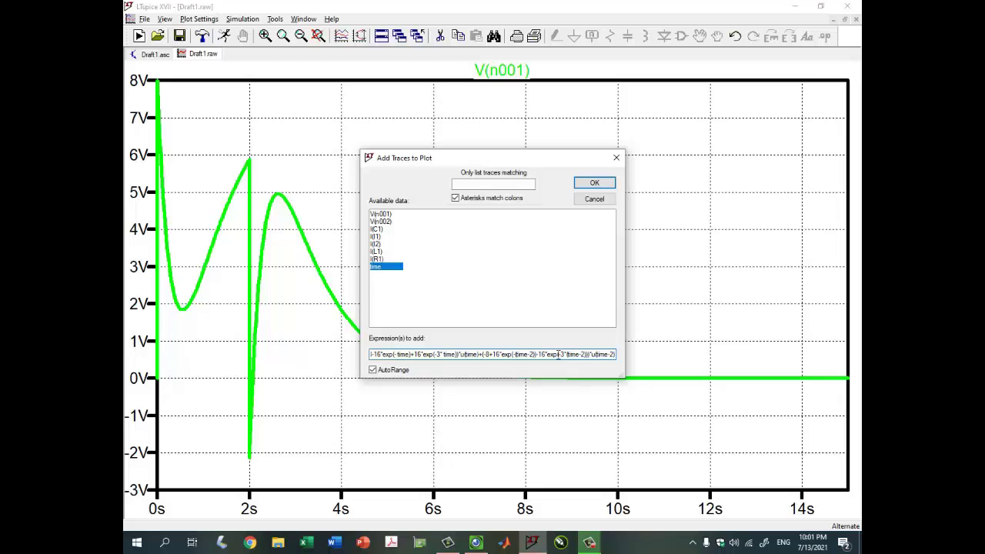
key(Return)
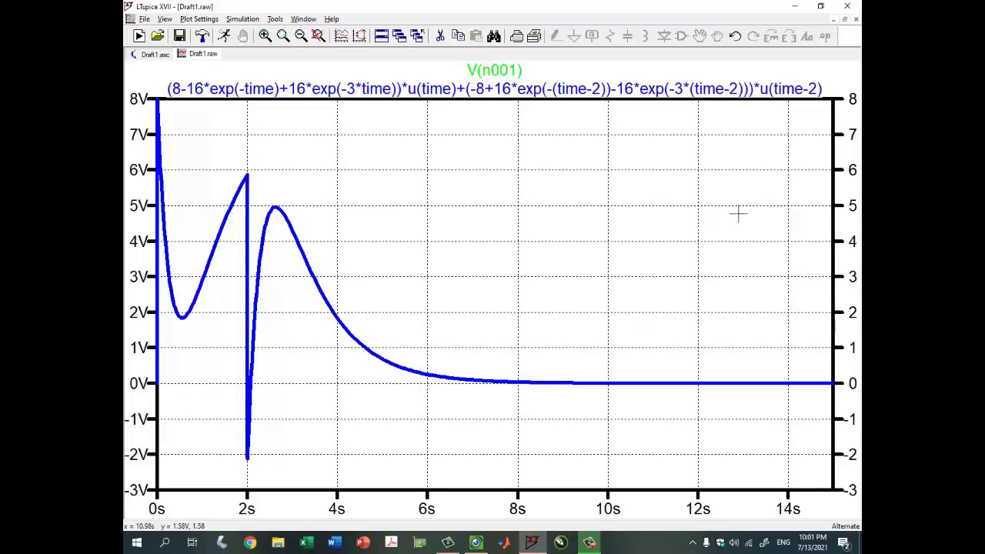
- Close the Draft1.raw waveform plot and maximize the Draft1.asc schematic, checking the handwritten solution in Visualizer
click(846, 21)
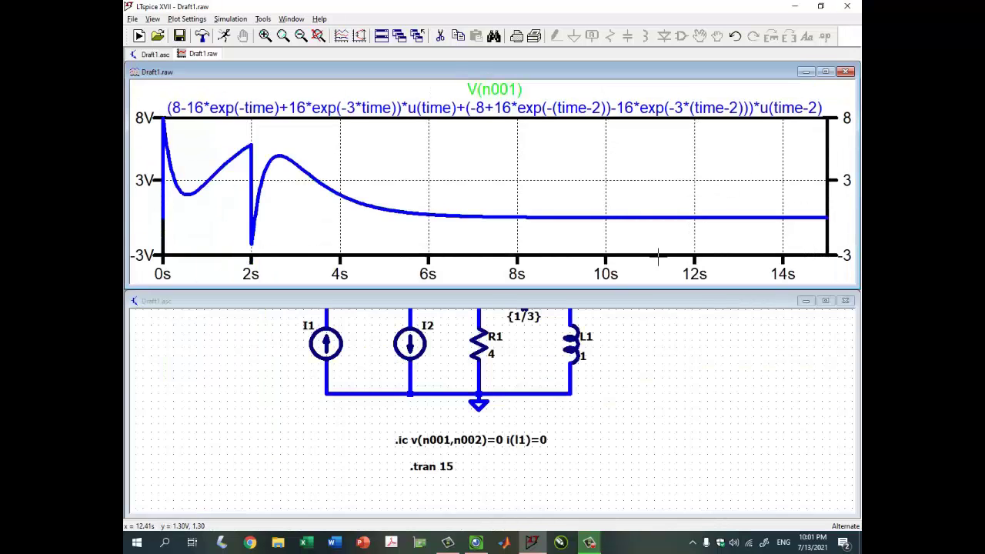
click(845, 71)
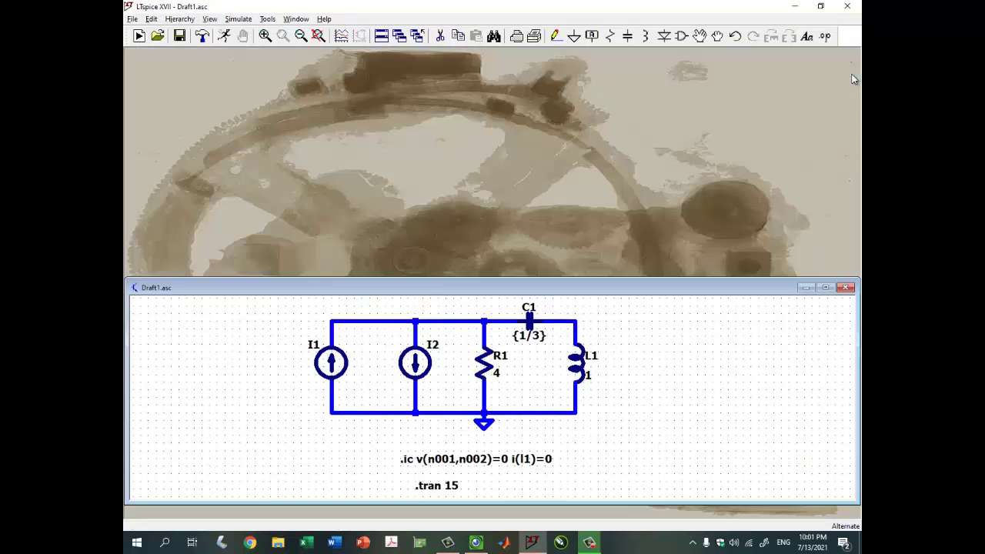
click(828, 288)
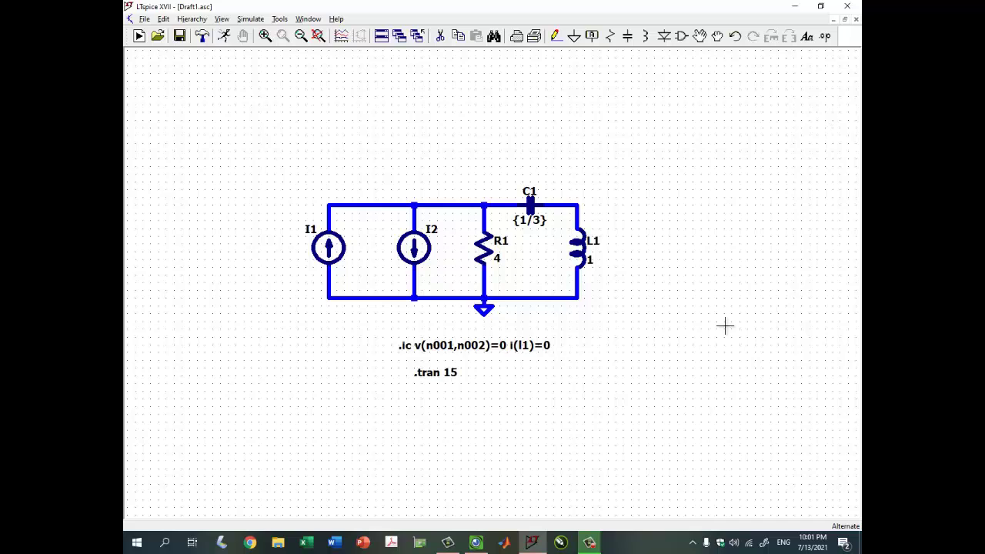
click(490, 539)
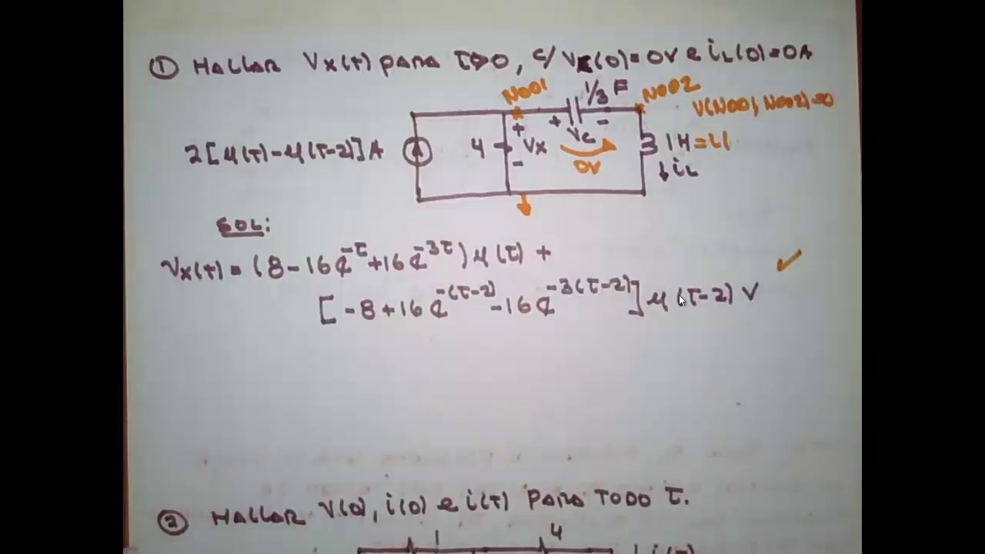
click(823, 13)
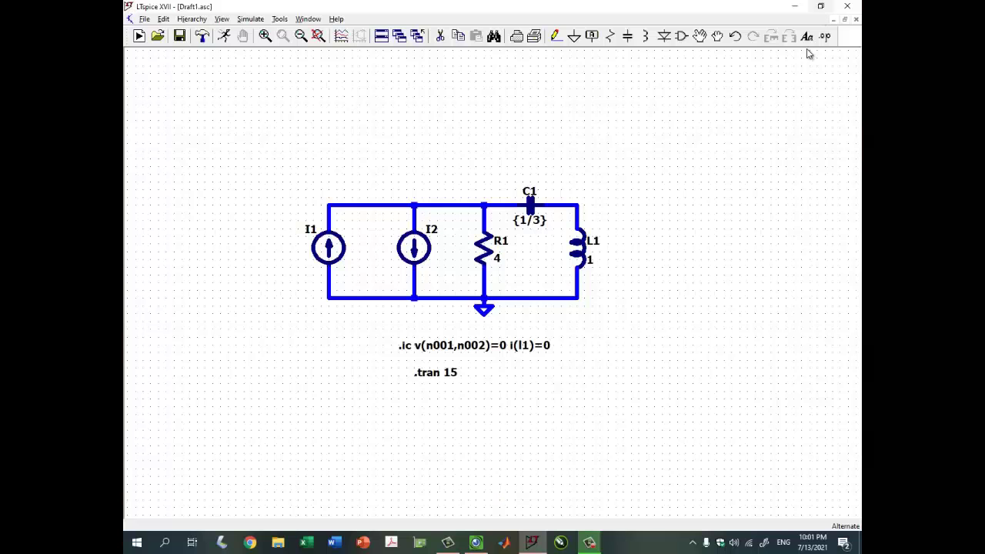
- Start saving the schematic under a new name and browse to the RLC folder inside LTspiceXVII
click(145, 18)
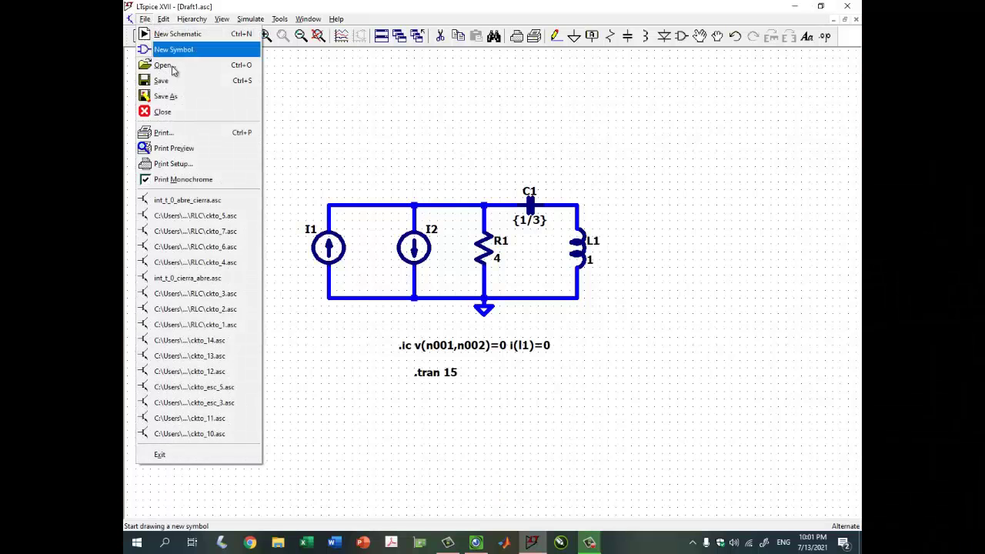
click(177, 95)
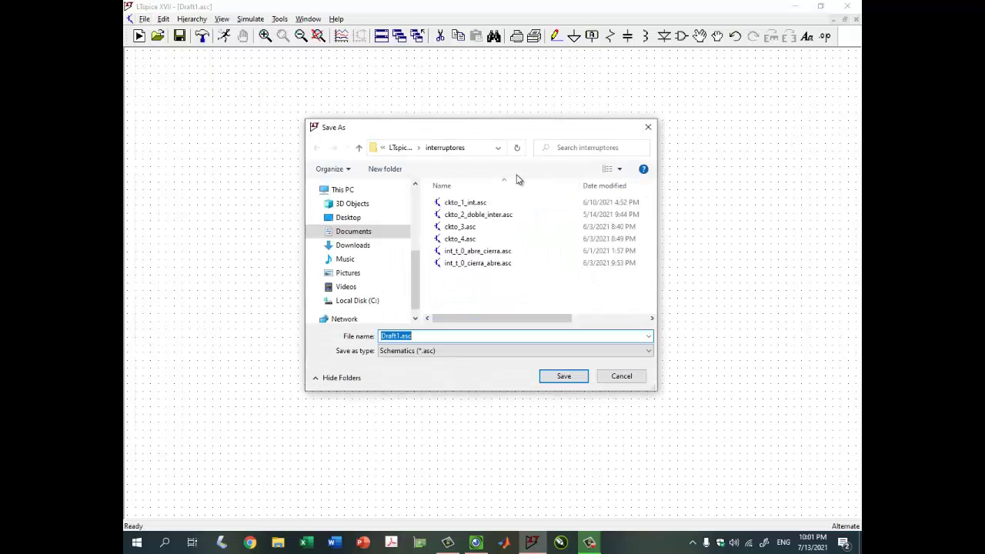
click(399, 148)
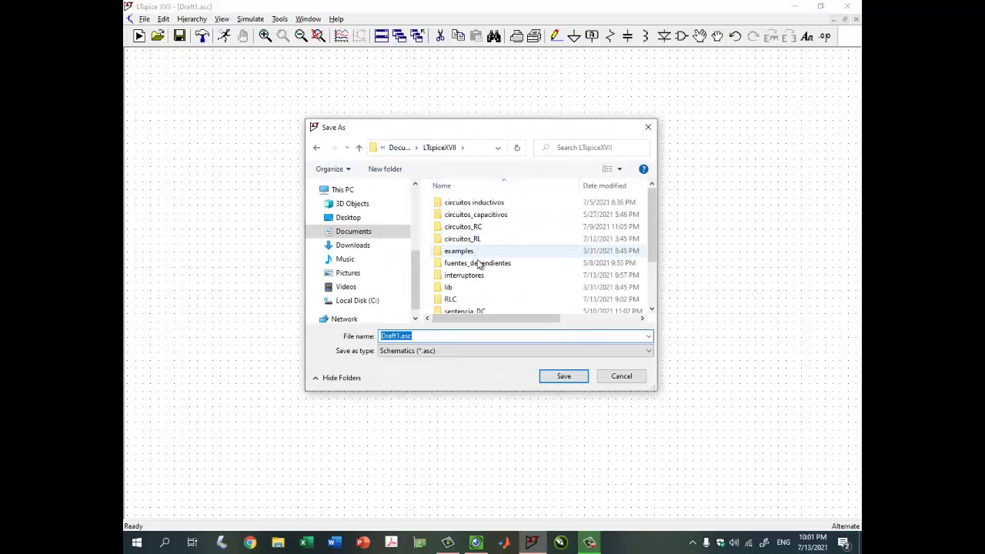
scroll(495, 242, down, 1)
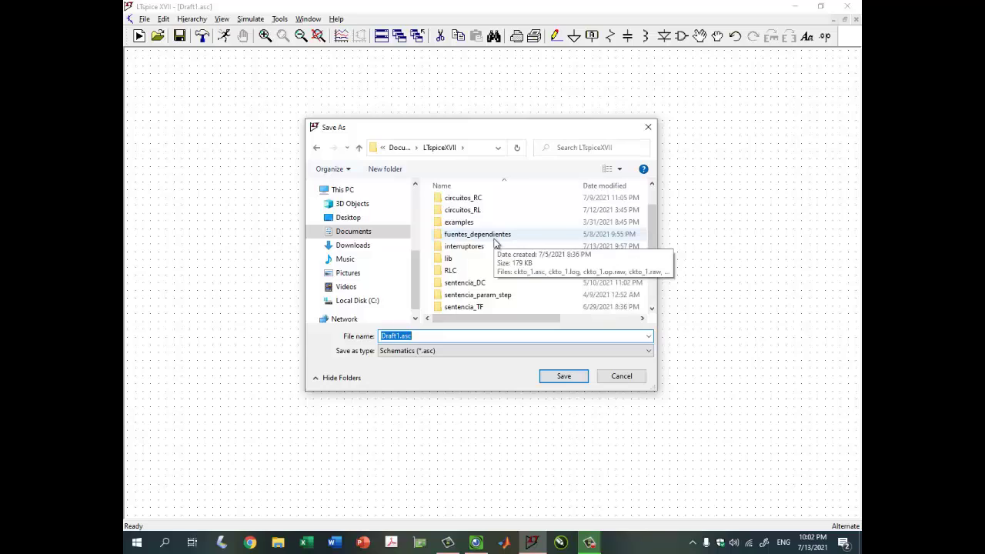
scroll(495, 242, up, 1)
scroll(495, 242, down, 1)
scroll(495, 243, down, 1)
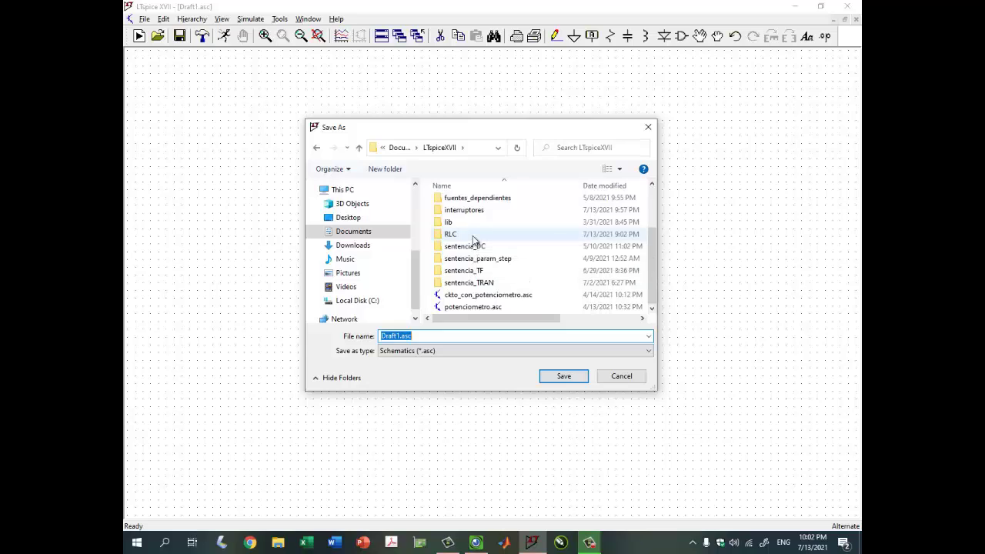
double_click(475, 241)
- Save the schematic as ckto_8_esc.asc, basing the file name on ckto_7.asc
click(462, 275)
click(399, 335)
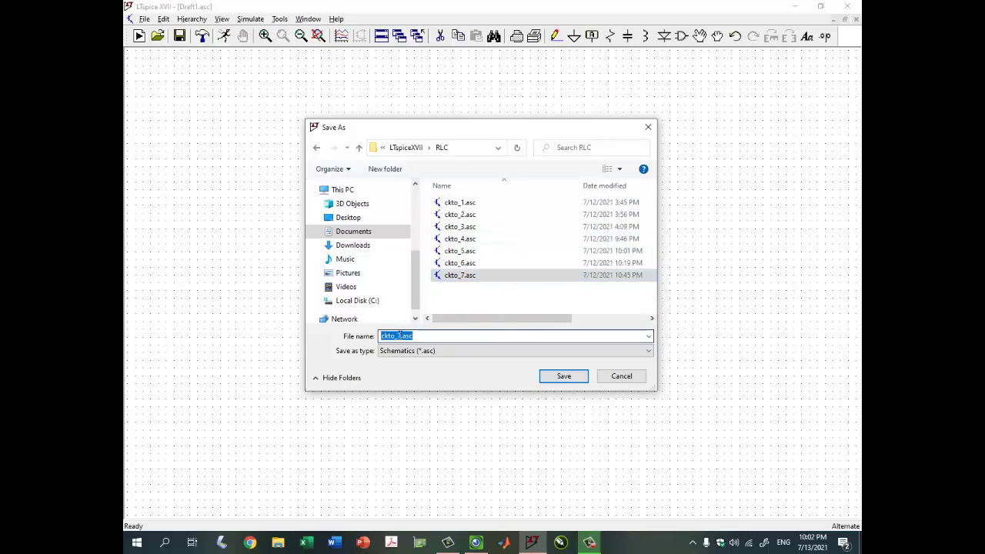
click(401, 336)
key(BackSpace)
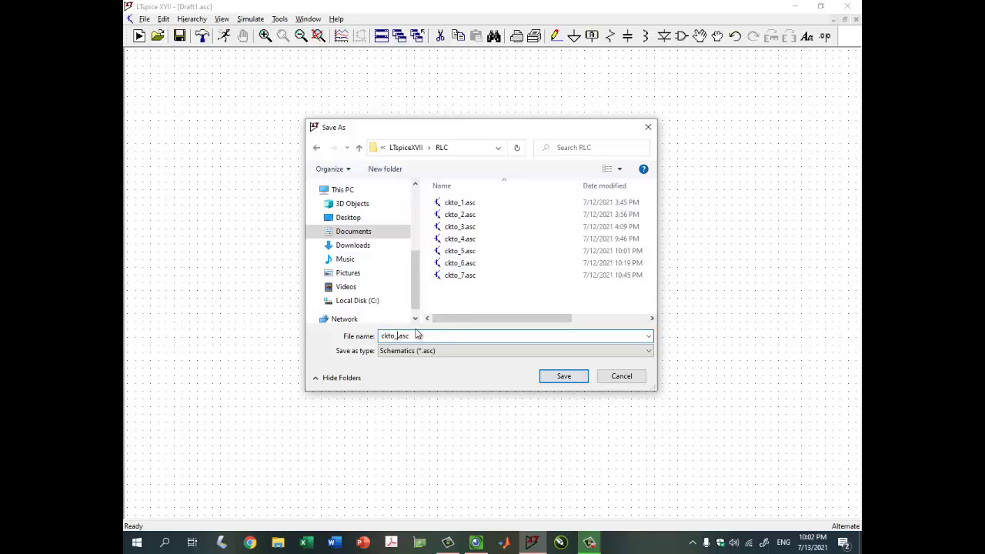
text(8_esc)
key(Return)
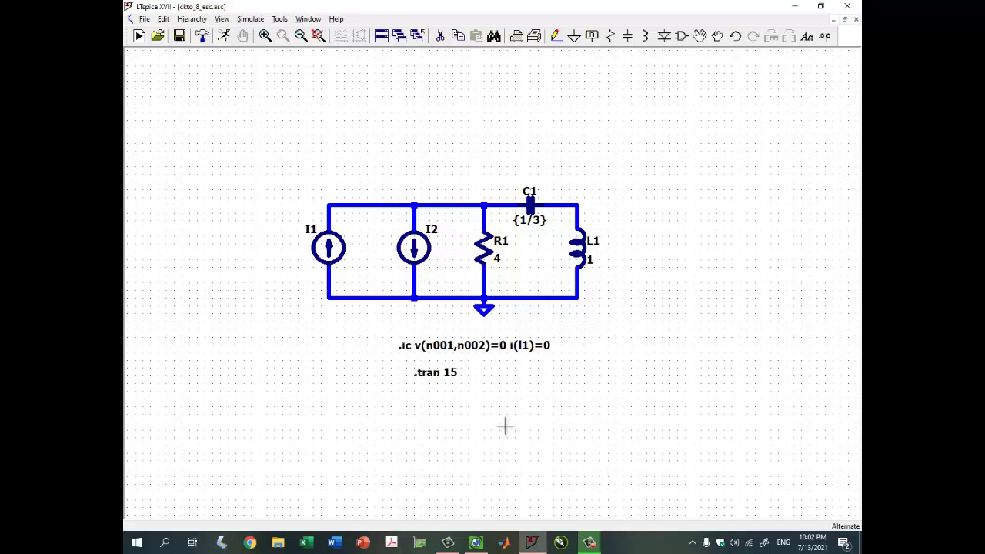
- Switch to Visualizer to view the statement of problem 2, and return to LTspice
click(477, 543)
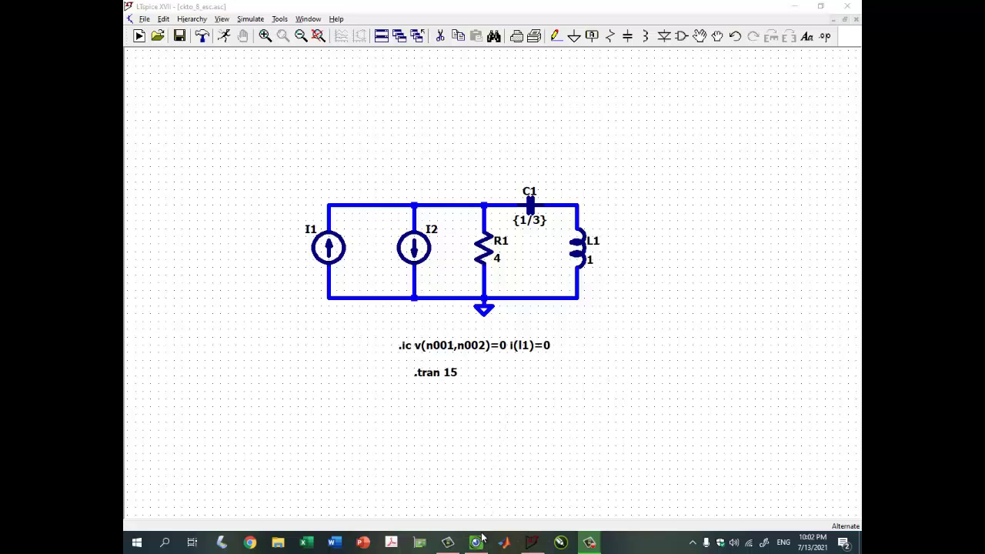
click(477, 543)
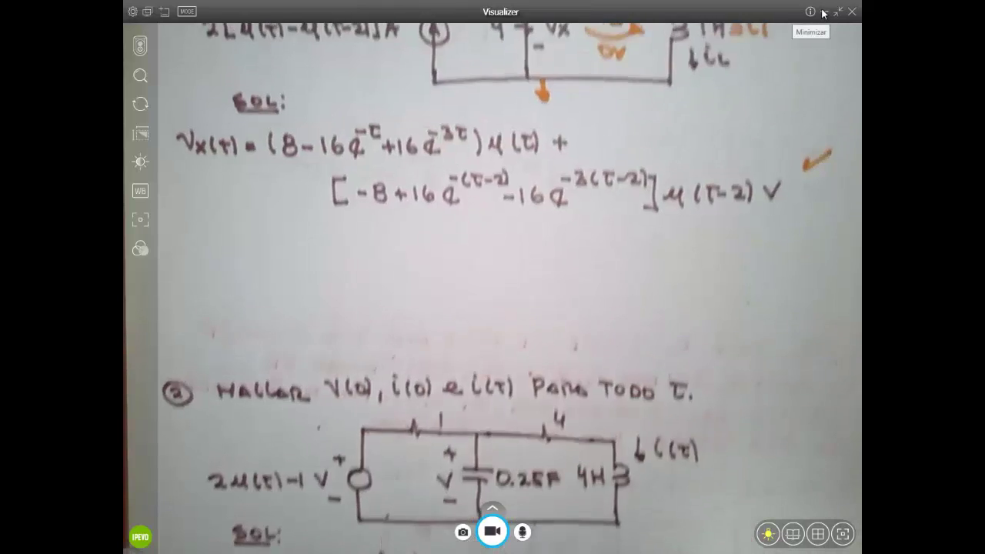
click(823, 12)
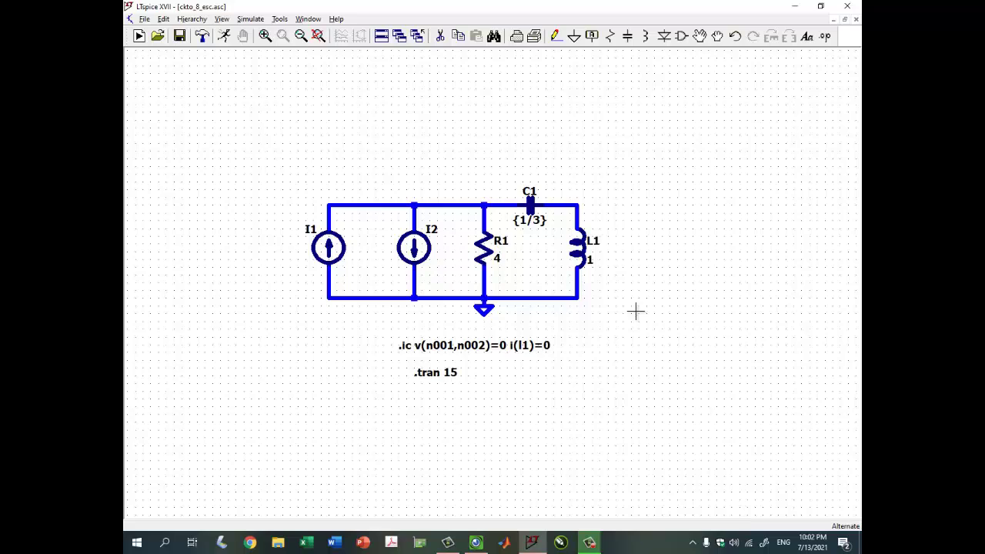
- Delete all circuit components and wires from the schematic, keeping the .ic and .tran directives
key(Delete)
drag(275, 183, 645, 326)
key(Escape)
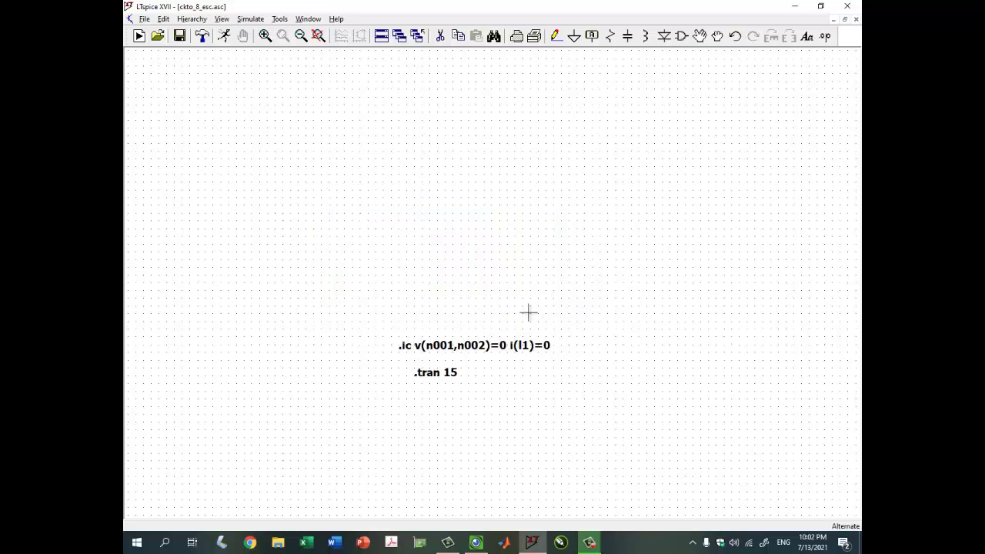
- Show the handwritten circuit and solution of problem 2 in Visualizer
click(476, 542)
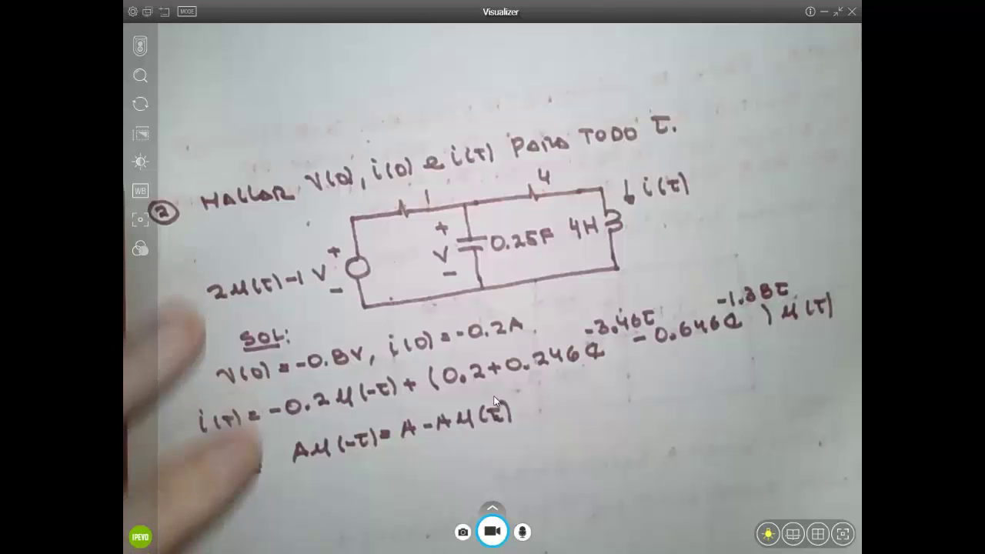
double_click(528, 336)
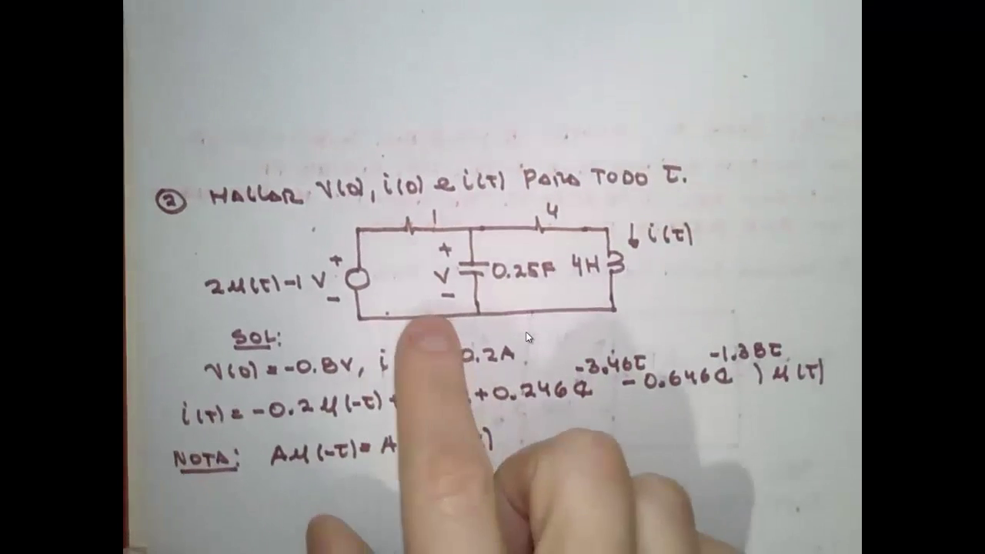
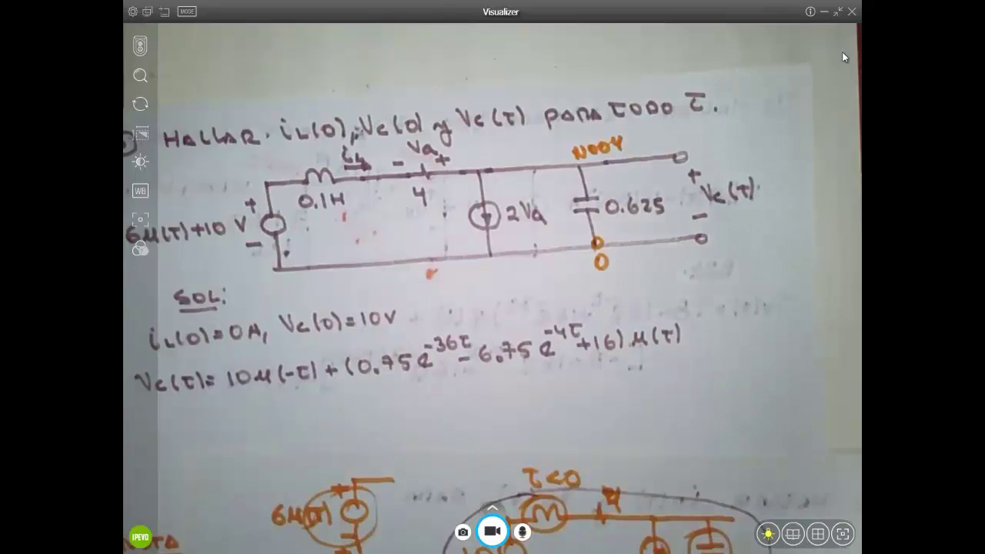
- Compare the LTspice schematic's nodes with the handwritten circuit of problem 3 in Visualizer
key(alt+Tab)
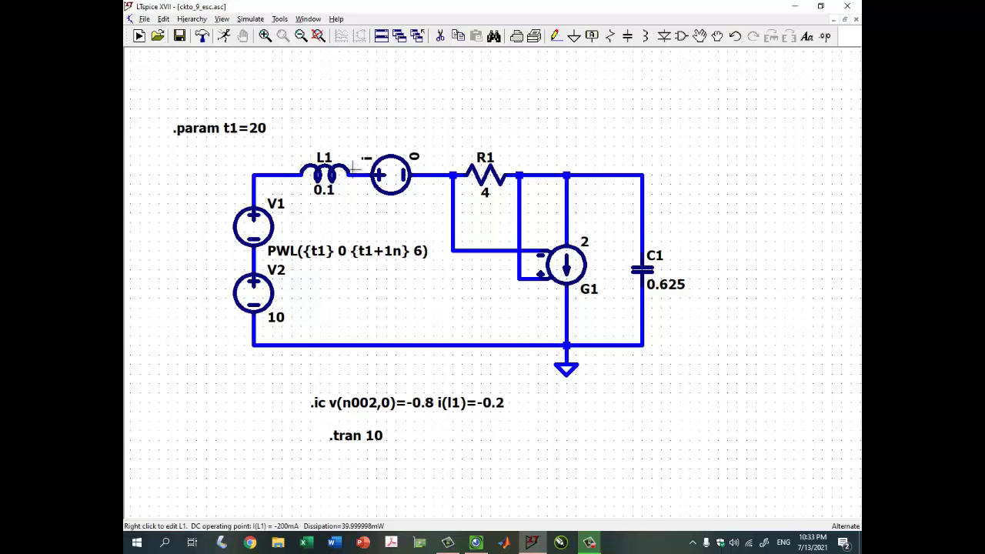
click(476, 543)
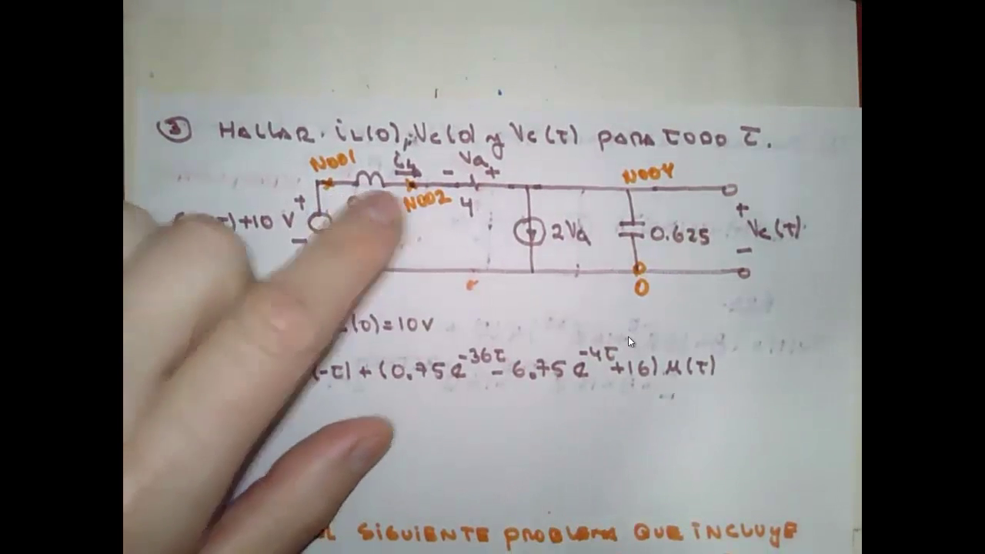
mouse_move(835, 58)
click(825, 13)
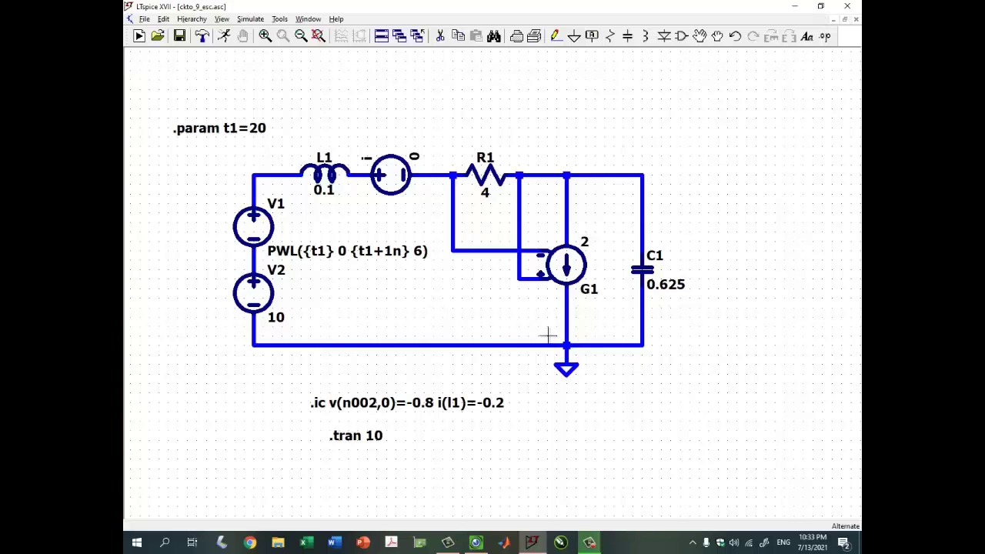
- Set the initial conditions directive to v(n004,0)=0 i(l1)=0 and the transient simulation's stop time to 15
right_click(394, 408)
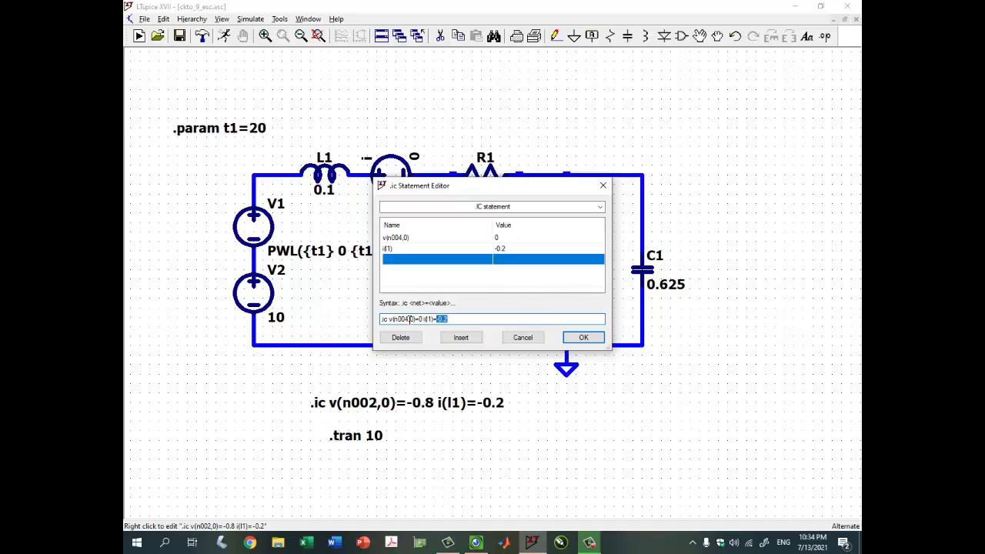
key(Return)
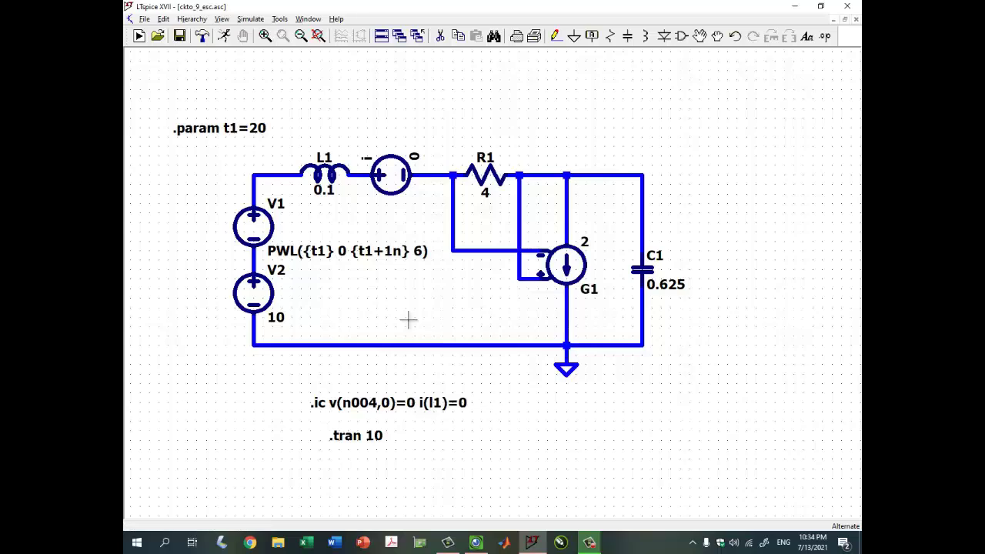
right_click(516, 286)
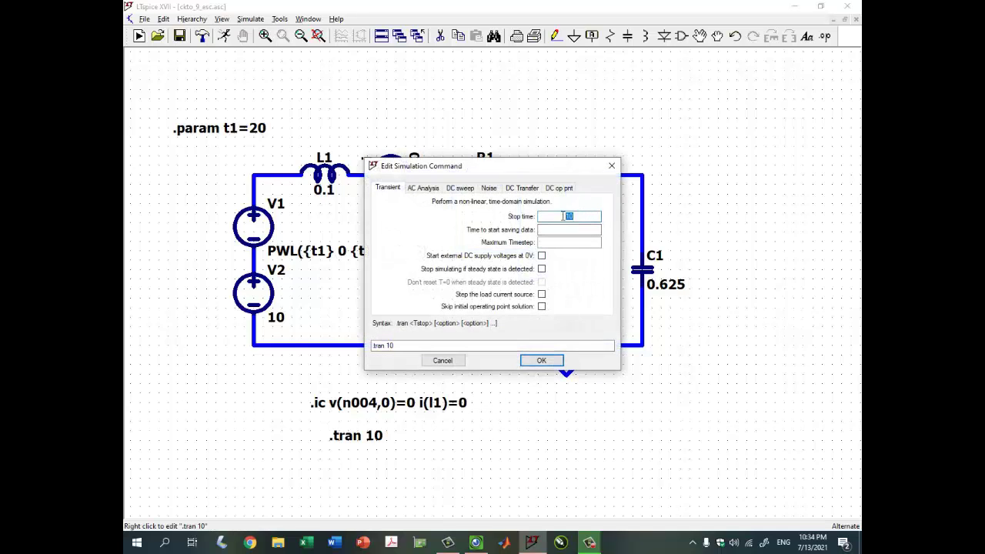
key(Return)
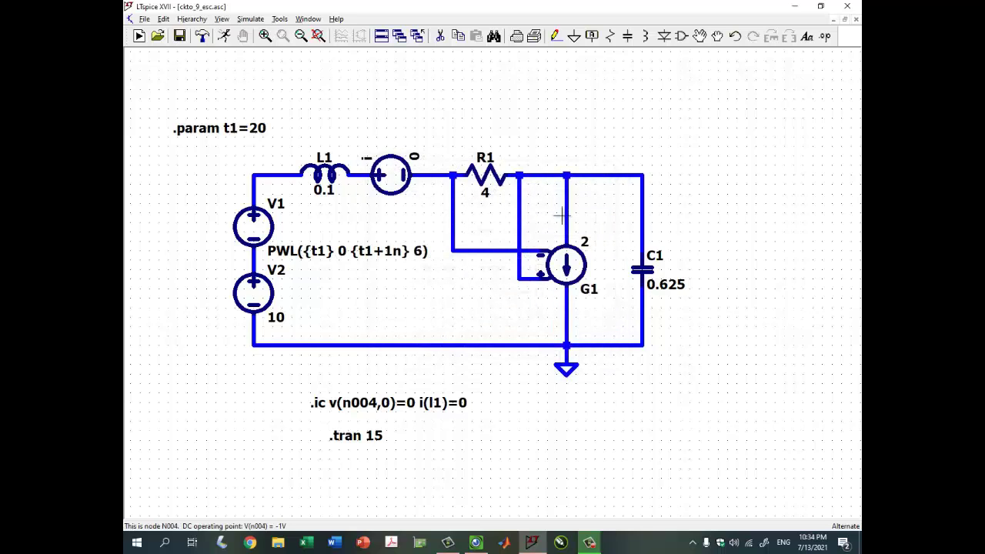
- Review the handwritten solution of problem 3 in Visualizer and return to the LTspice schematic
key(alt+Tab)
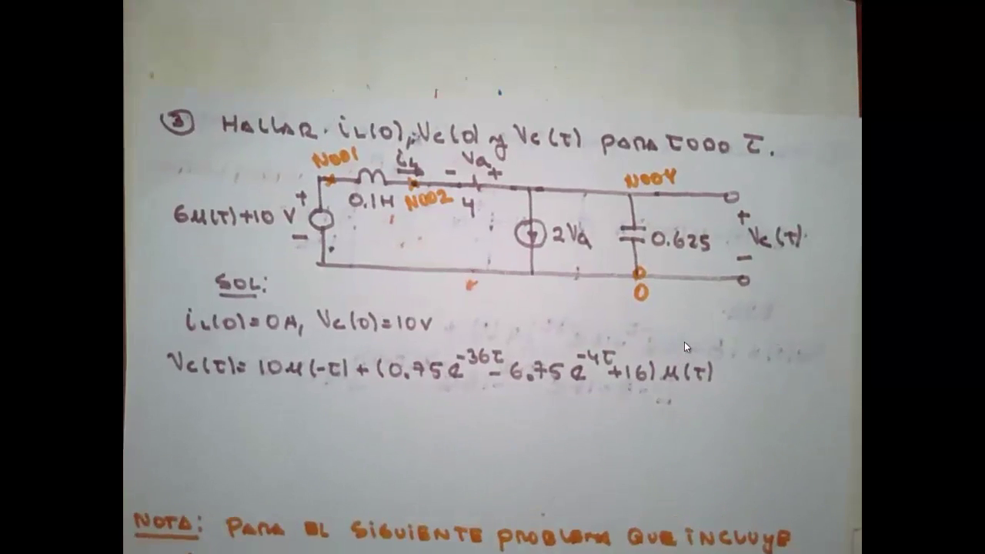
mouse_move(800, 68)
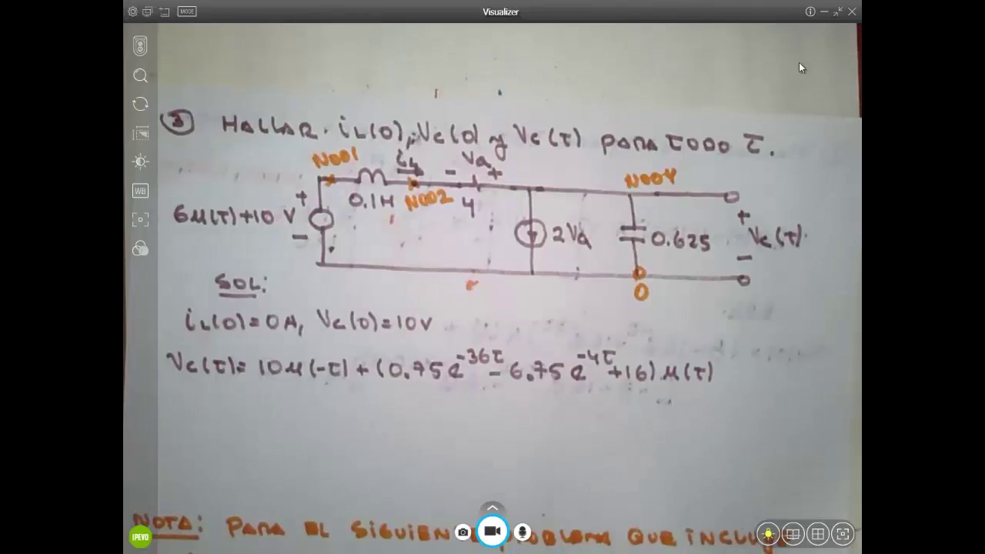
click(823, 13)
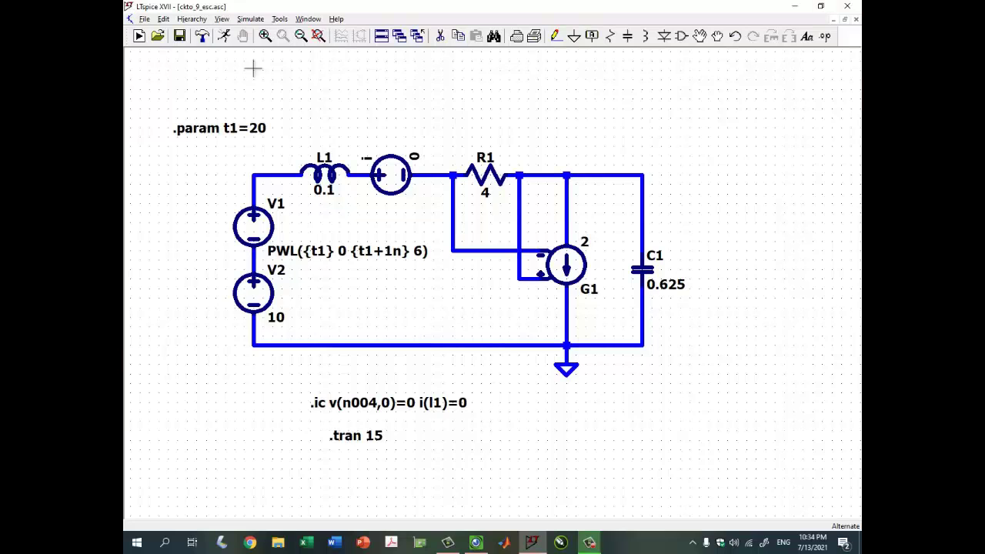
- Run the transient simulation and plot the current through the series source i in an enlarged waveform window
click(224, 37)
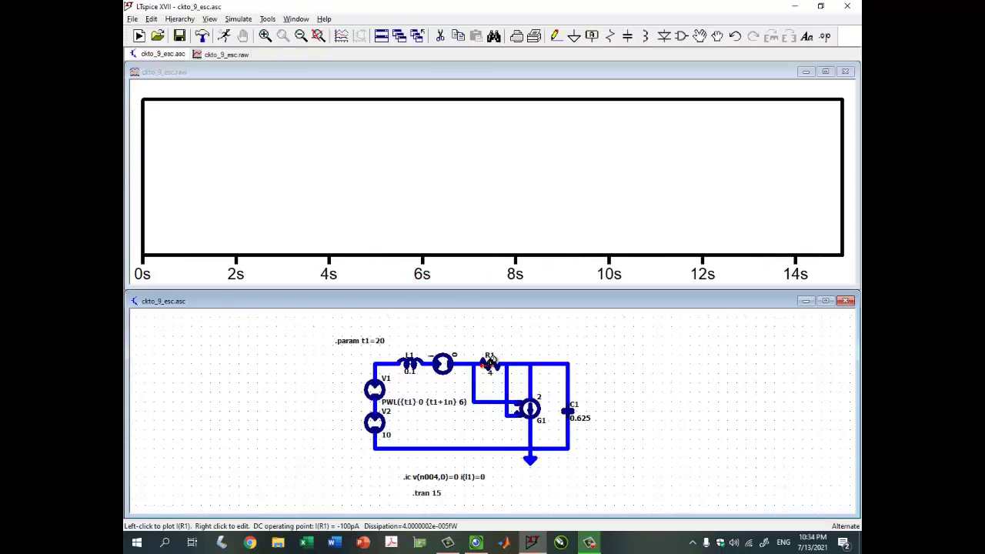
scroll(419, 363, up, 1)
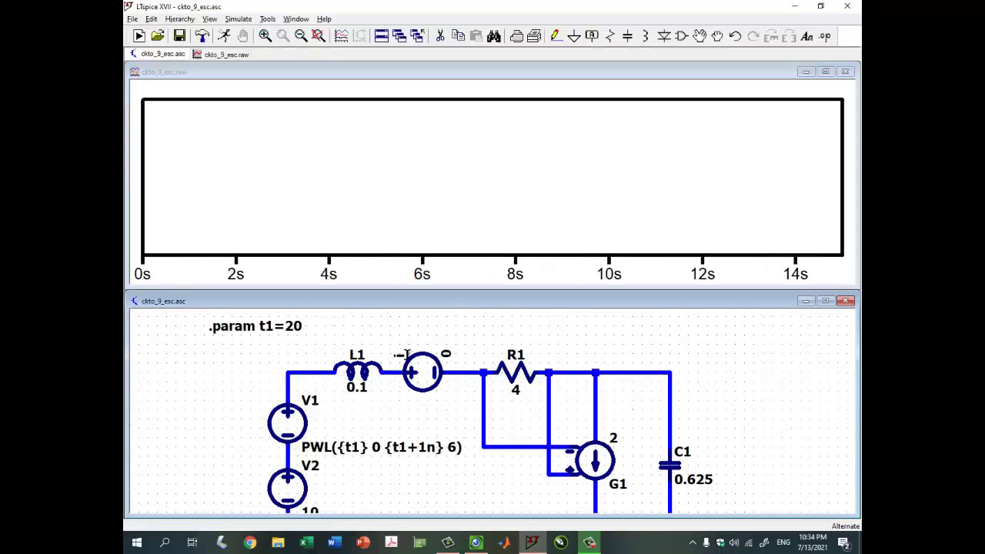
click(413, 371)
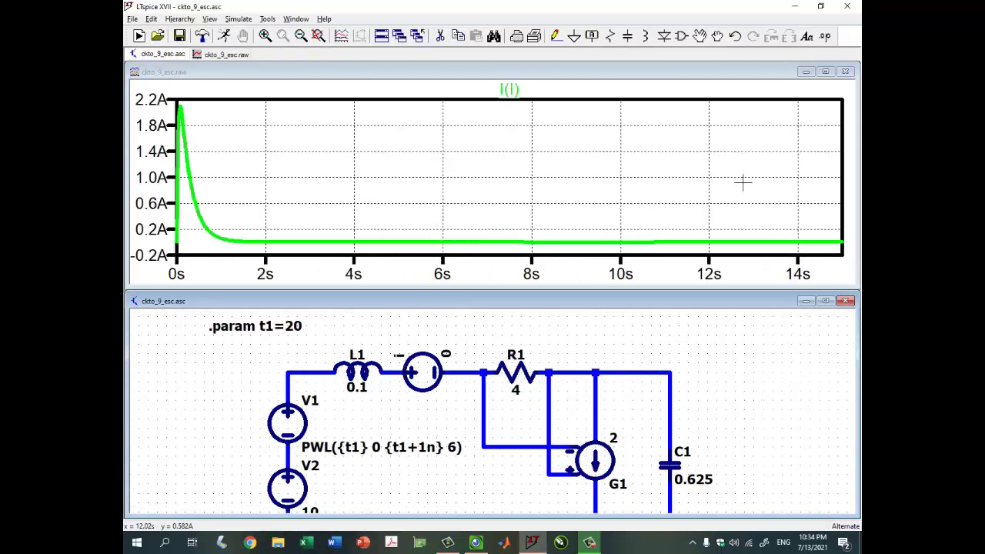
click(826, 72)
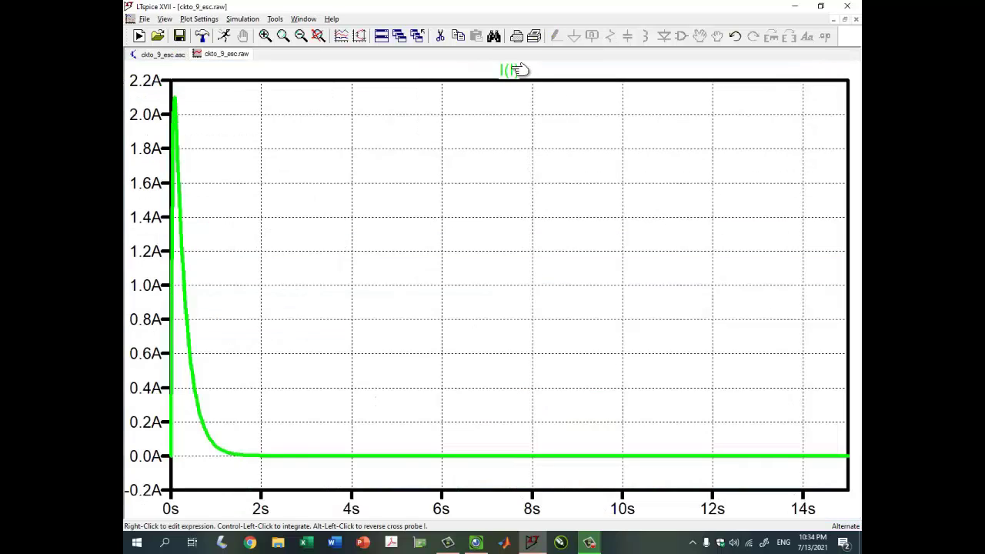
- Read the steady-state current I(I) with a cursor at about 14.1 s, close the readout and restore the split window layout
click(510, 71)
drag(750, 427, 382, 236)
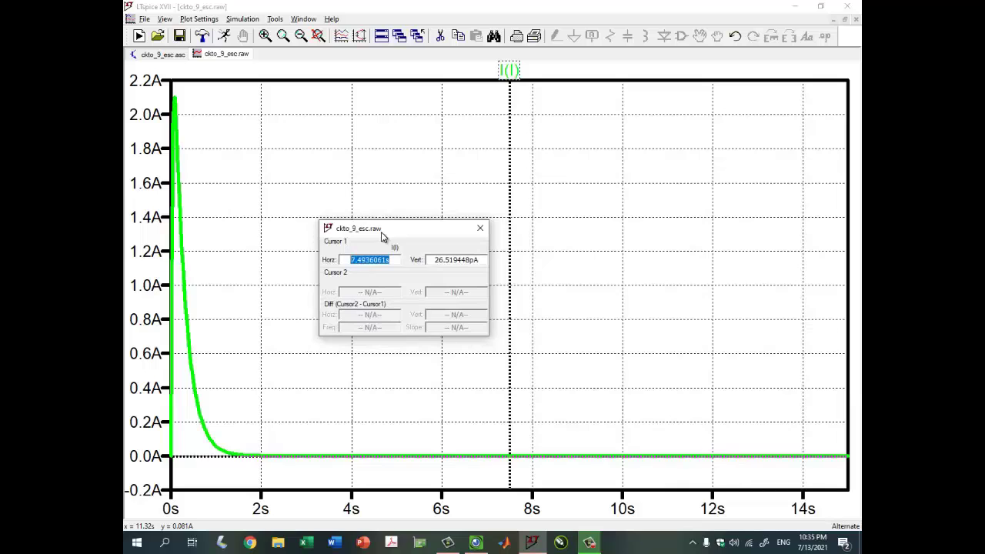
drag(509, 460, 808, 450)
click(477, 261)
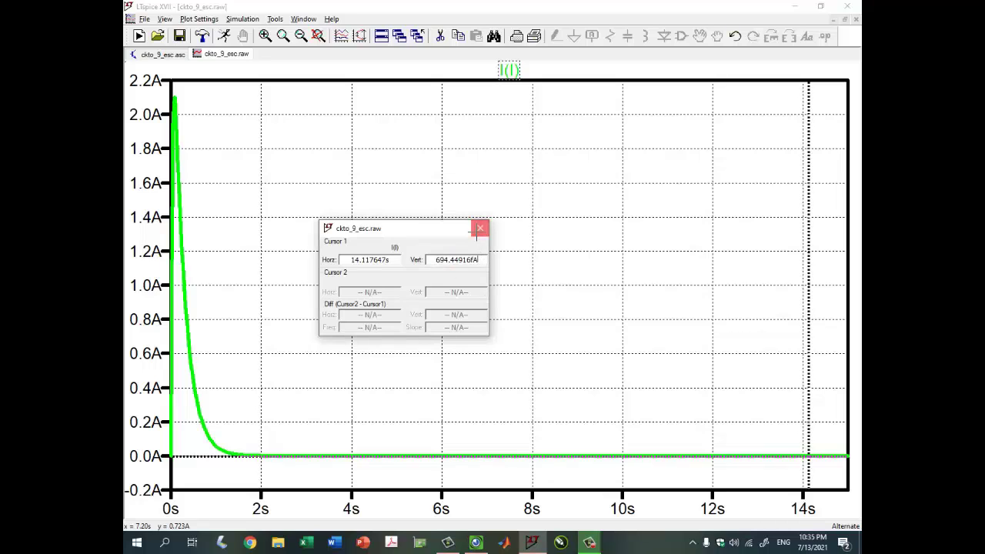
click(480, 229)
click(845, 19)
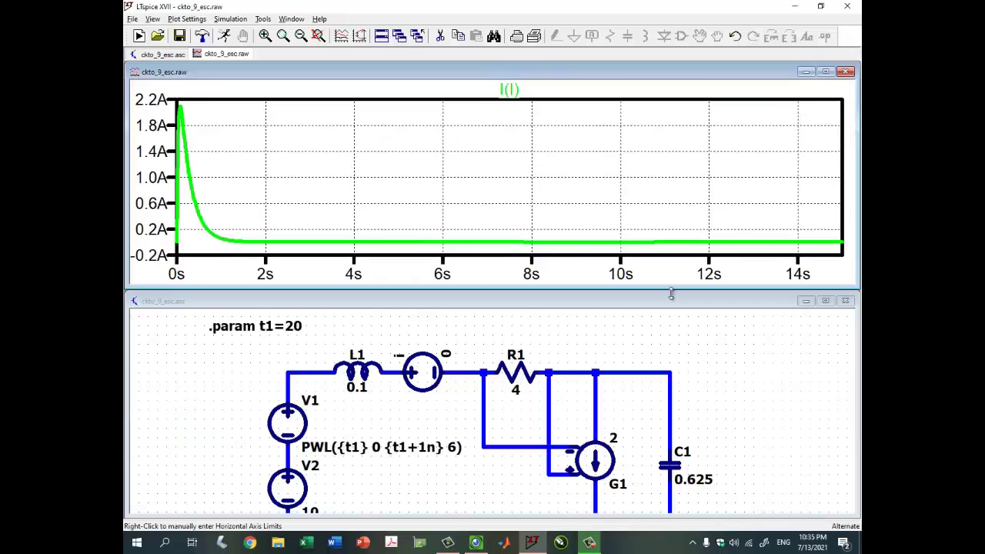
- Remove the I(I) trace and plot the voltage at the capacitor's upper node, V(n004)
click(632, 336)
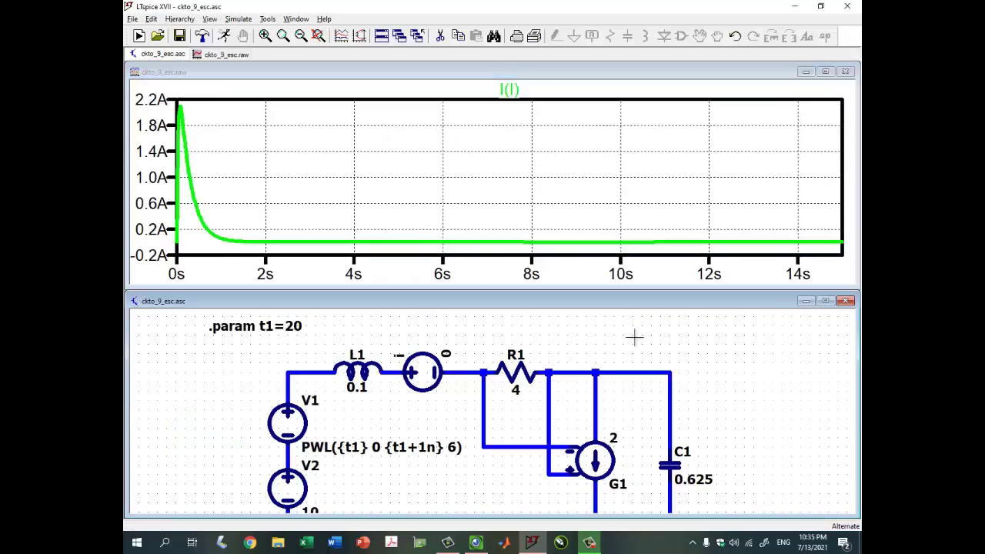
click(615, 70)
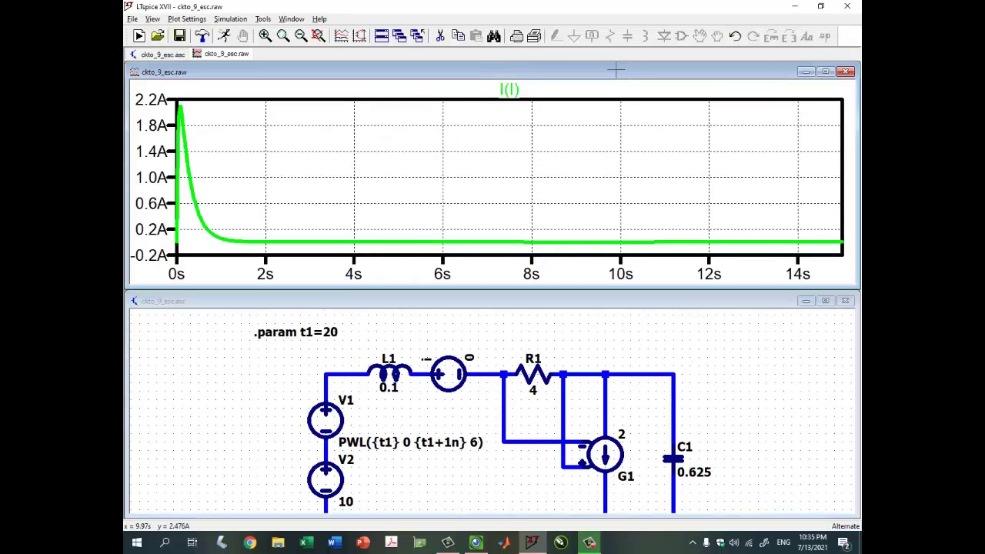
click(537, 90)
click(736, 372)
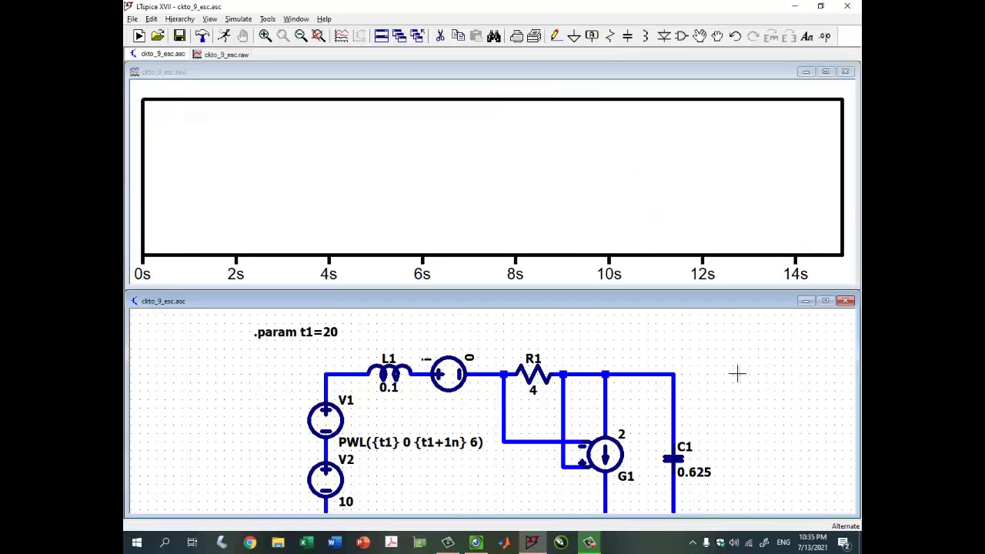
drag(737, 371, 695, 334)
click(633, 328)
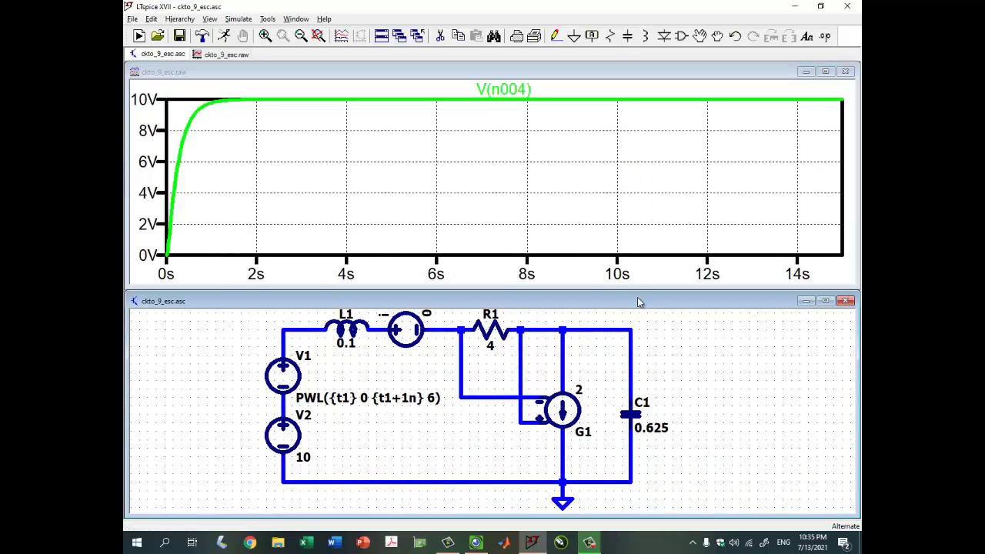
- Measure the steady-state voltage V(n004) with a cursor at about 11.5 s and close the readout
click(521, 95)
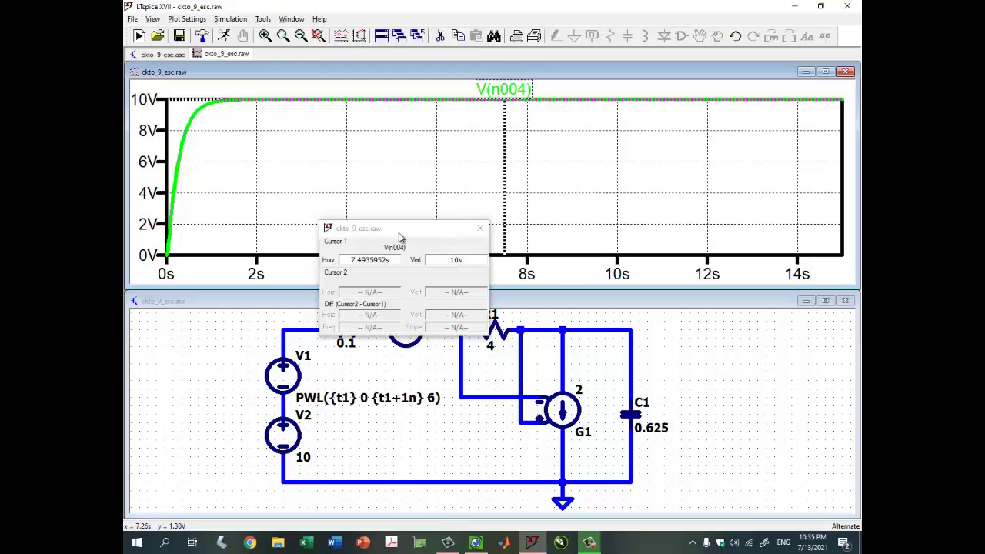
drag(399, 233, 382, 175)
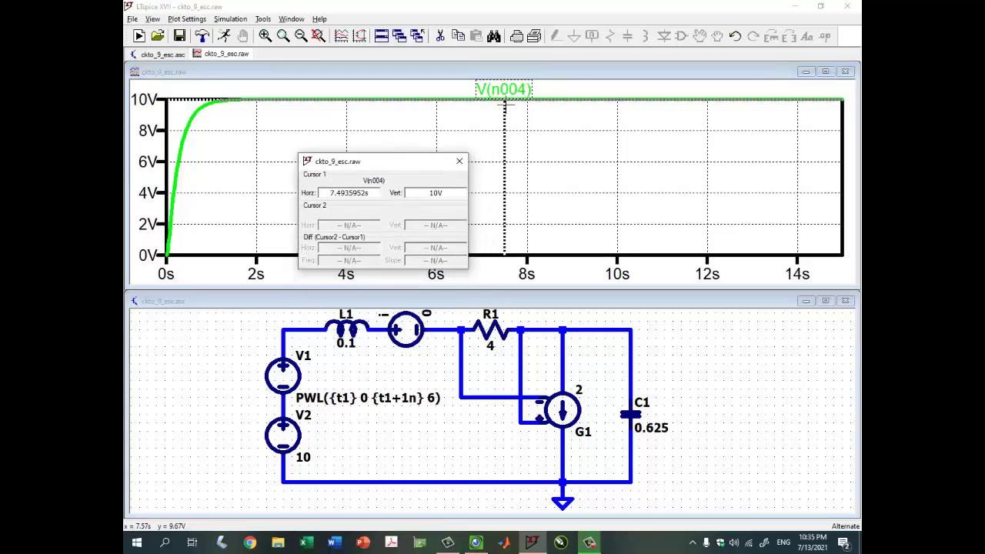
drag(505, 106, 685, 96)
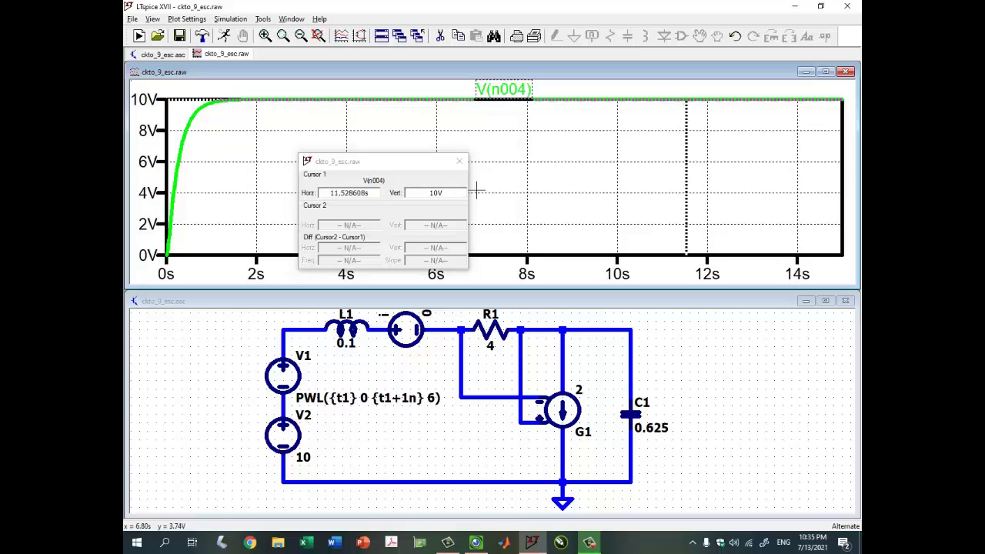
click(457, 160)
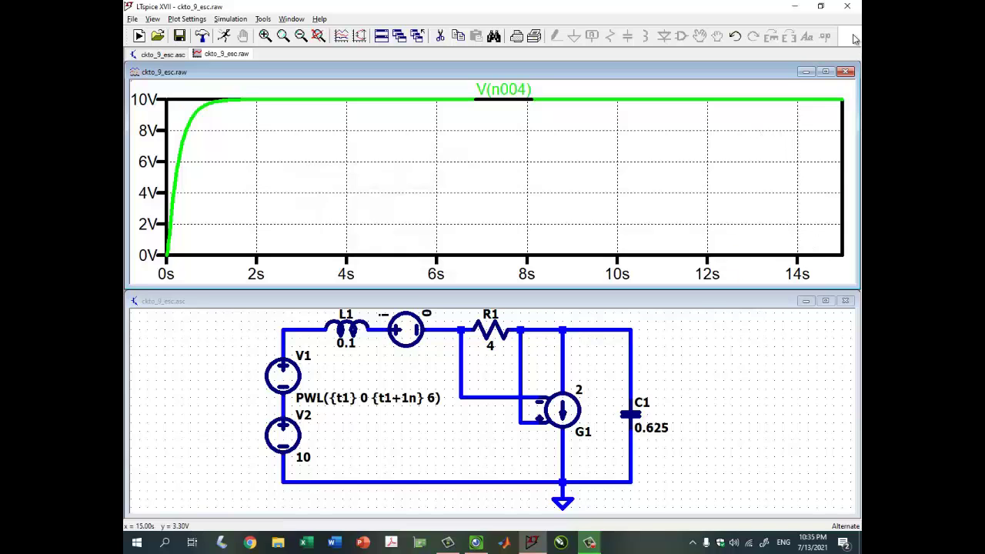
- Close the waveform plot, enlarge the schematic and set the initial conditions directive to v(n004,0)=10 i(l1)=0
click(846, 72)
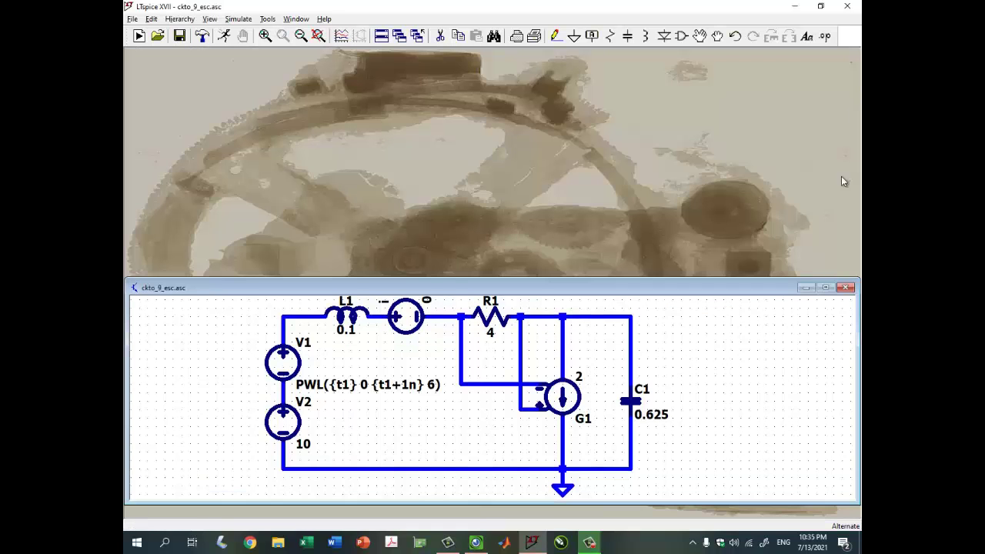
click(825, 288)
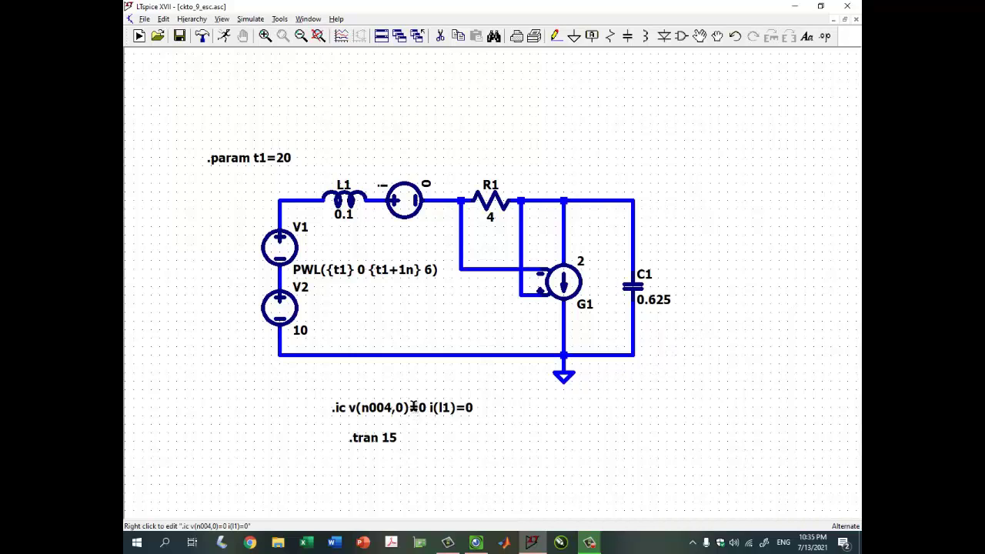
right_click(428, 426)
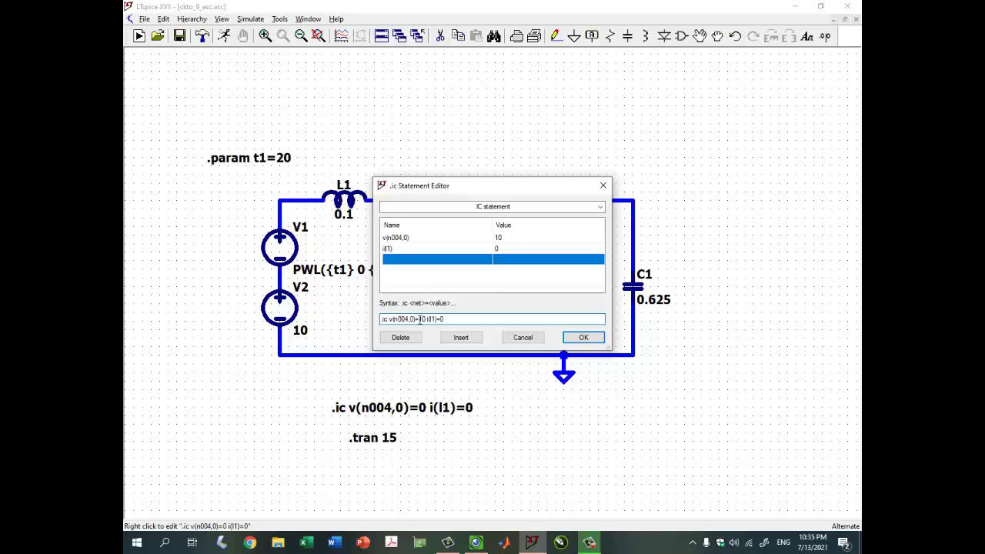
key(Escape)
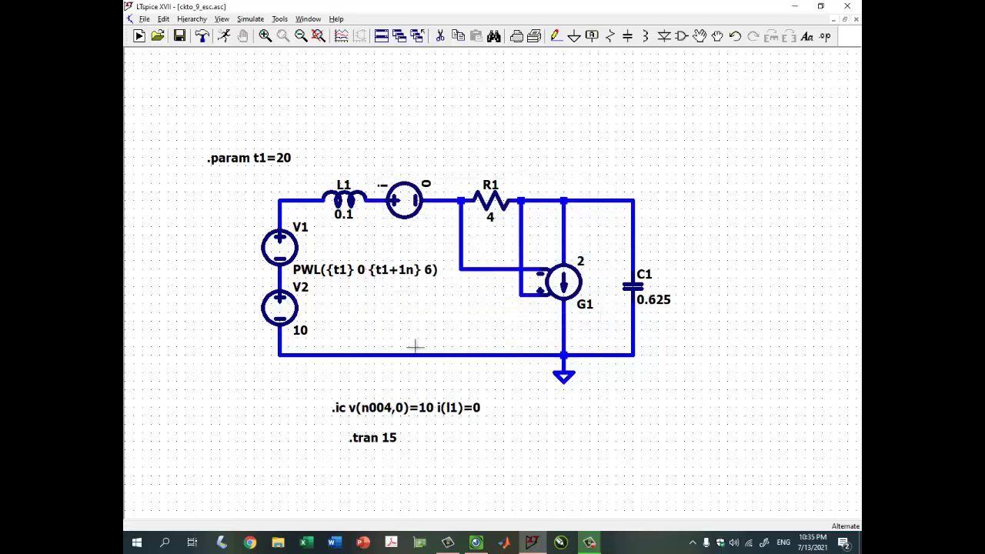
- Check the handwritten initial conditions and Vc(t) solution of problem 3 in Visualizer, and return to LTspice
click(478, 542)
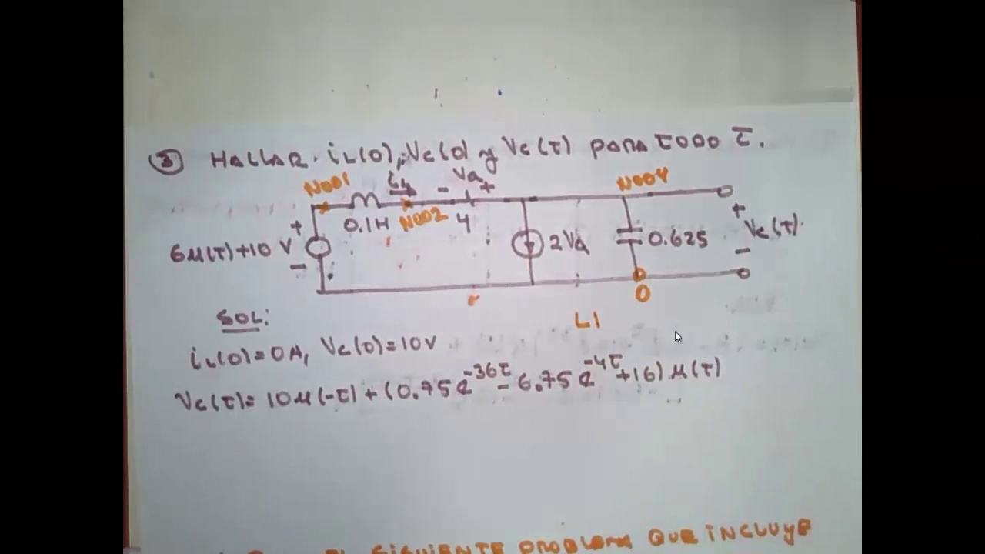
mouse_move(782, 48)
click(824, 13)
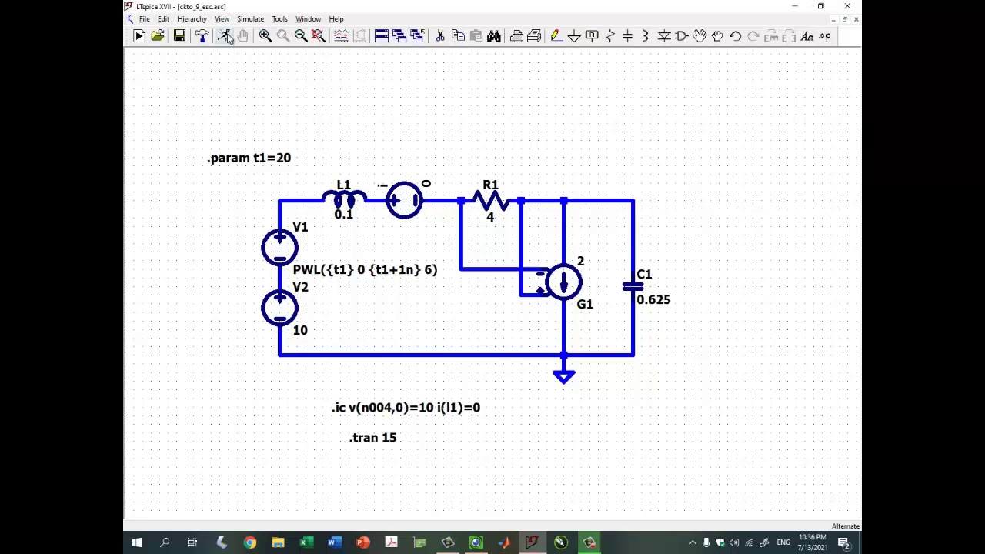
- Examine the node order of inductor L1 in the SPICE netlist and close the netlist
click(223, 19)
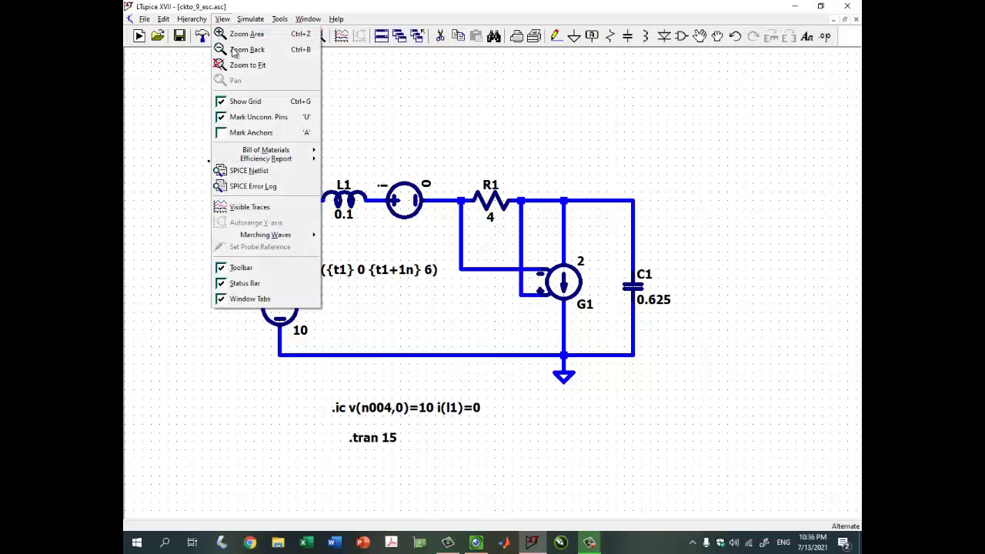
click(248, 171)
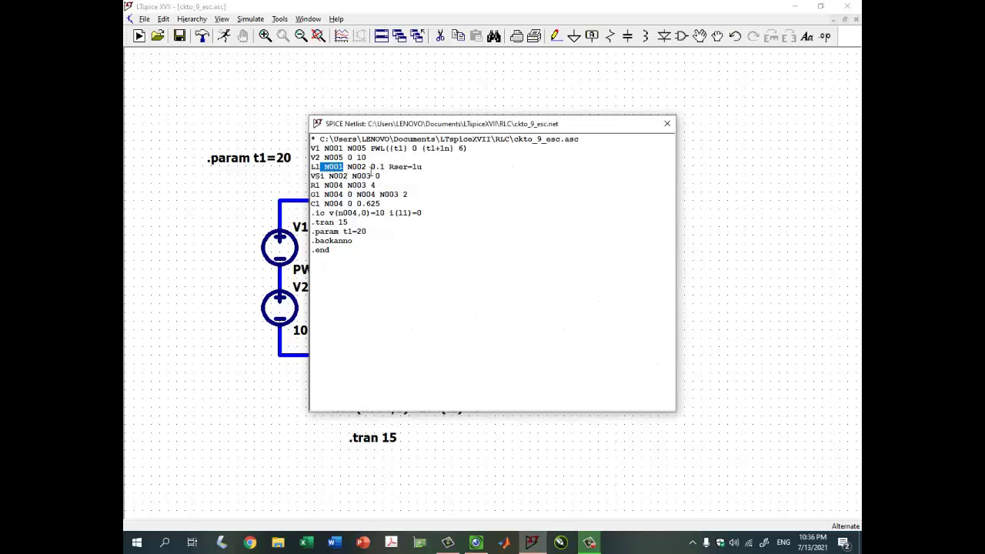
click(668, 125)
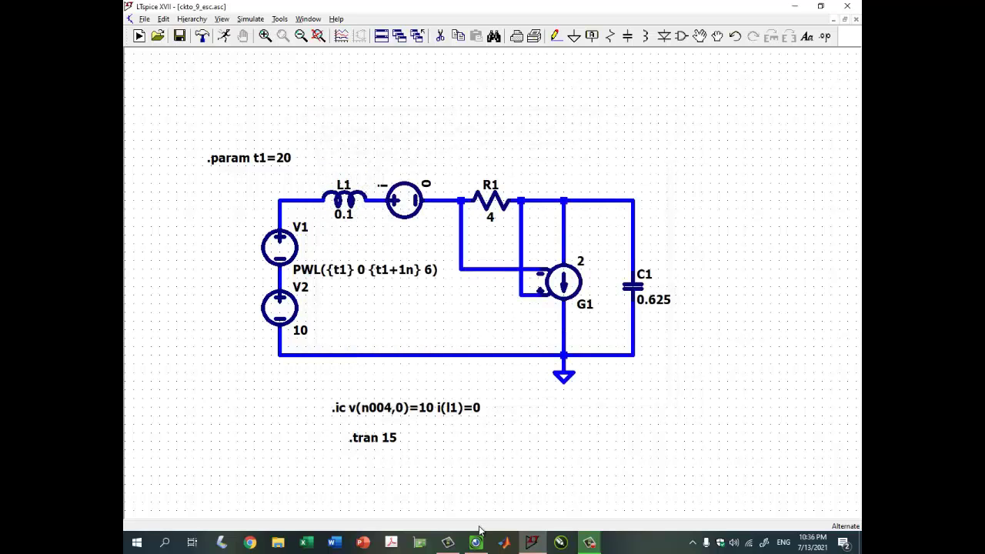
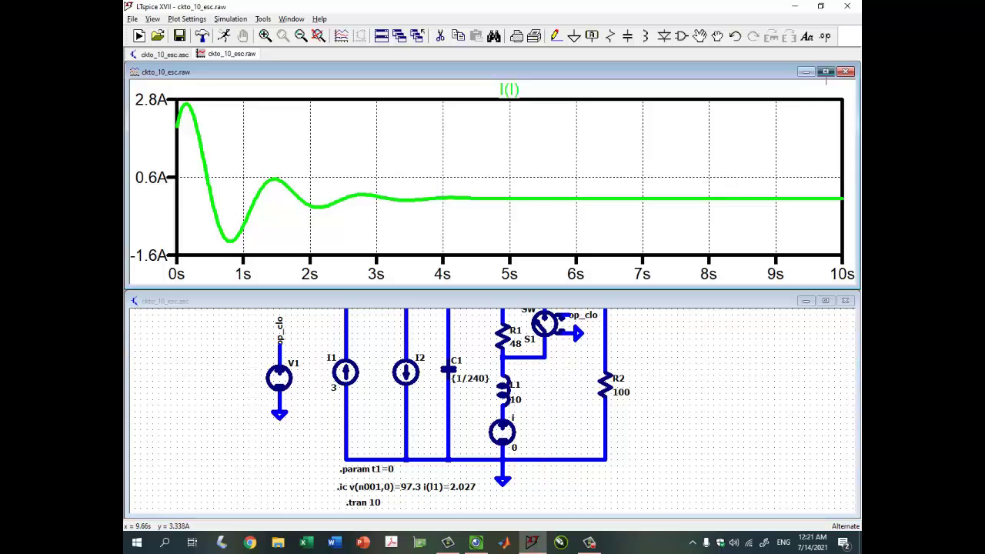
- Enlarge the I(I) waveform of ckto_10_esc and review the handwritten iL(t) solution of problem 4 in Visualizer
click(825, 71)
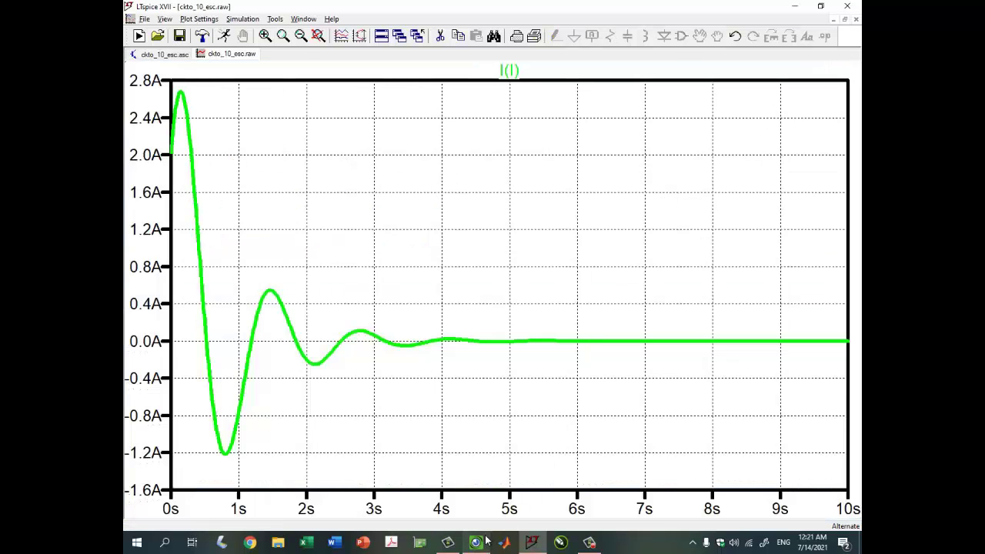
key(alt+Tab)
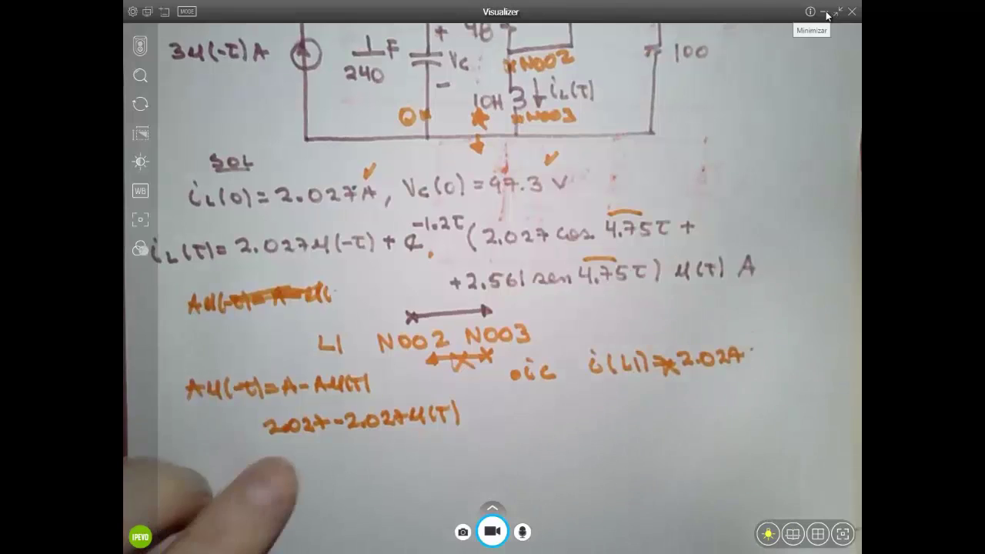
click(825, 12)
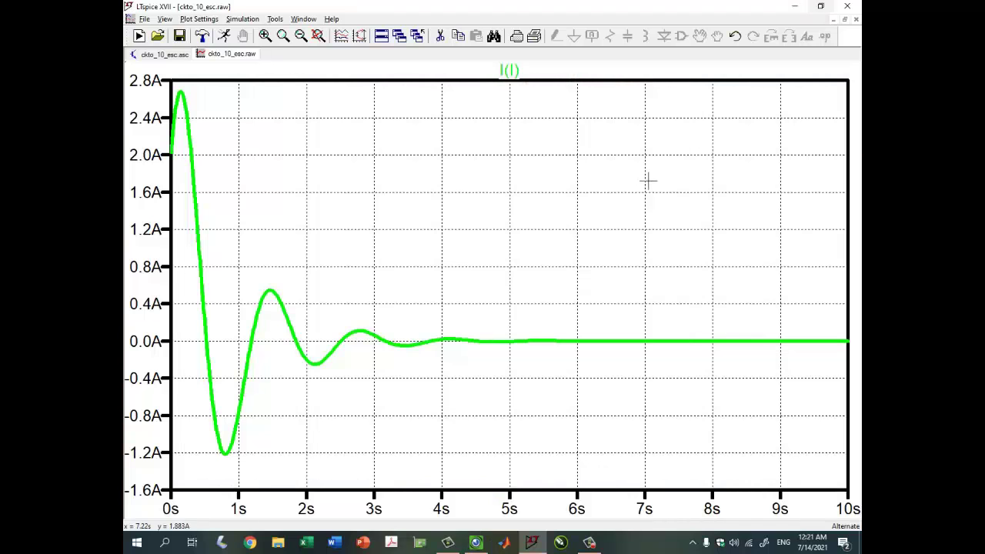
- Start adding a trace to the I(I) plot with the expression 2.027-2.027*u(time)+
right_click(444, 185)
click(455, 235)
text(2)
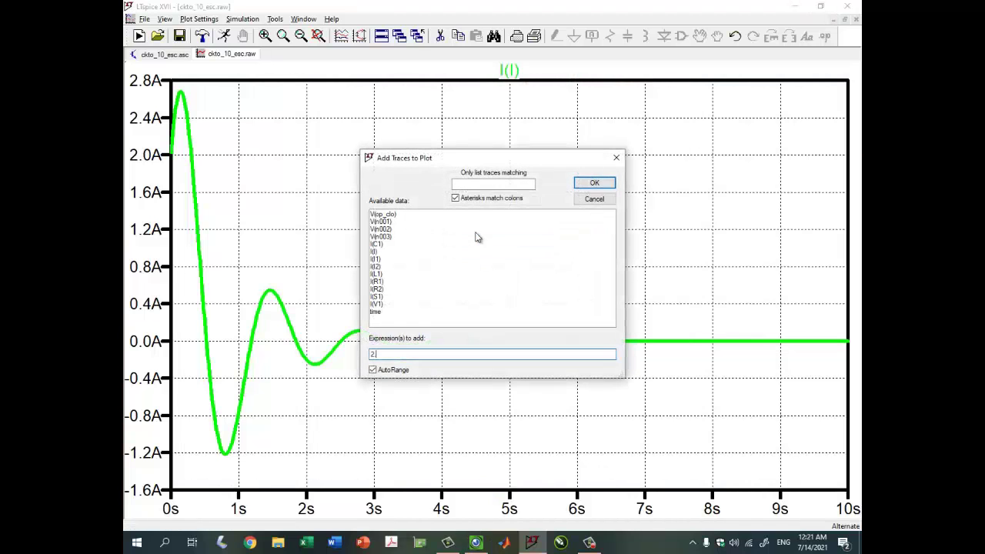
text(.027-2.027*u(time)+)
- Check the handwritten exponential term in Visualizer and append exp(-1.2*time)*(2.027*cos(4.75*(180/pi)*time) to the trace expression
click(477, 542)
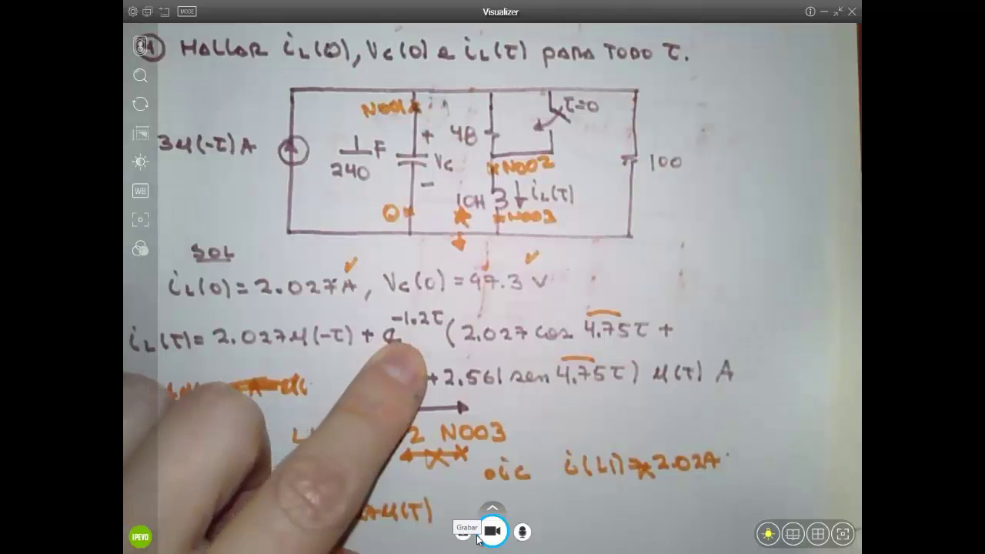
click(825, 14)
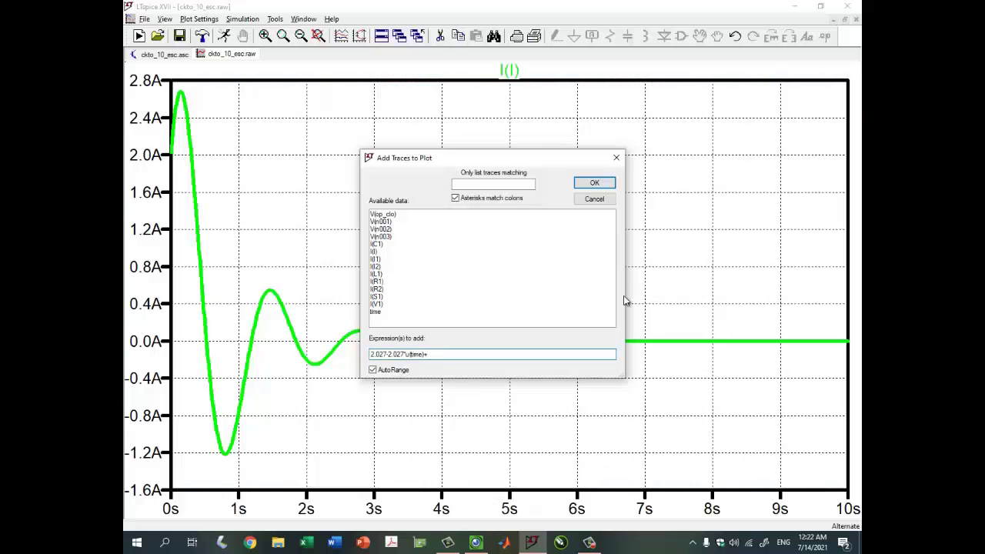
text(exp(-1.2*)
click(381, 312)
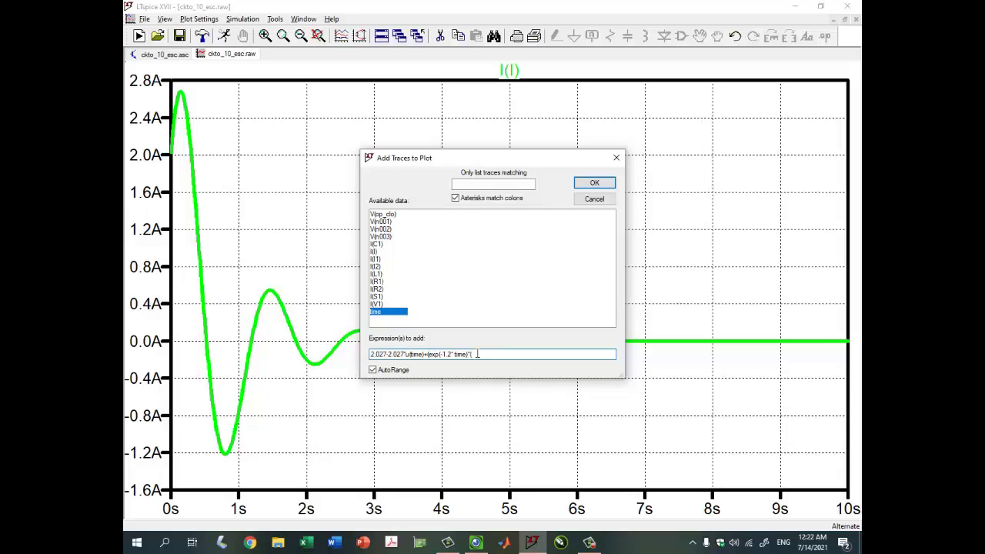
key(BackSpace)
text(75*(180/pi)*time)
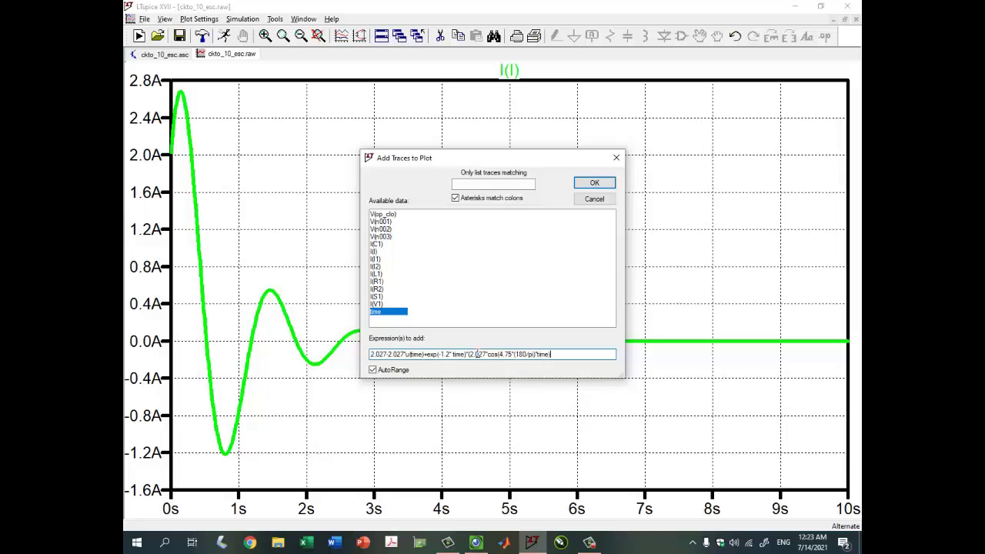
- Check the handwritten solution in Visualizer and append a copy of the 2.027*cos(4.75*(180/pi)*time) term as a second addend, closing the outer parenthesis
click(476, 543)
key(shift+Left)
key(shift+Left)
key(shift+Left)
key(shift+Left)
key(shift+Left)
key(shift+Left)
key(shift+Left)
key(shift+Left)
key(shift+Left)
key(shift+Left)
key(shift+Left)
key(shift+Left)
key(shift+Left)
key(shift+Left)
key(shift+Left)
key(shift+Left)
key(shift+Left)
key(shift+Left)
key(shift+Left)
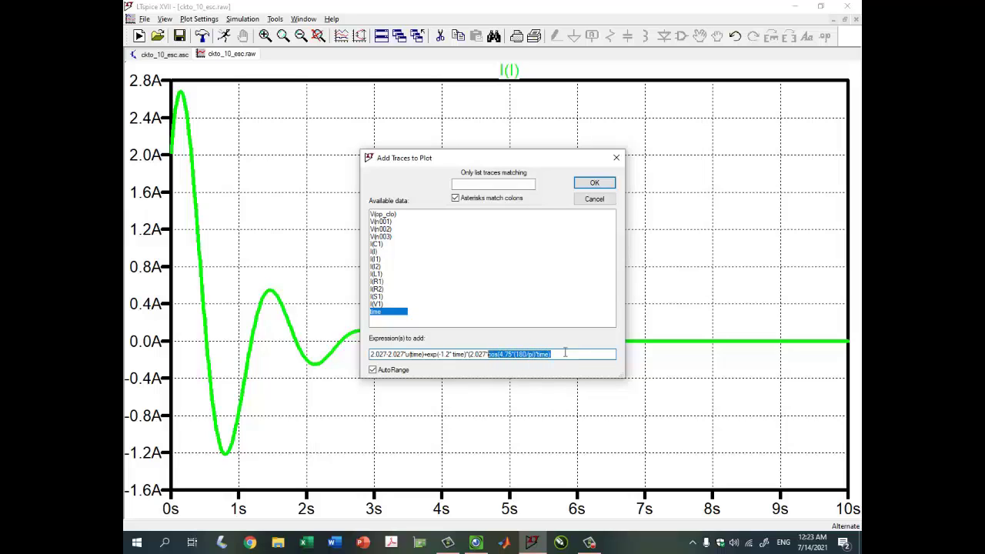
key(shift+Left)
key(shift+Left)
key(shift+Left)
key(shift+Left)
key(shift+Left)
key(ctrl+c)
click(565, 353)
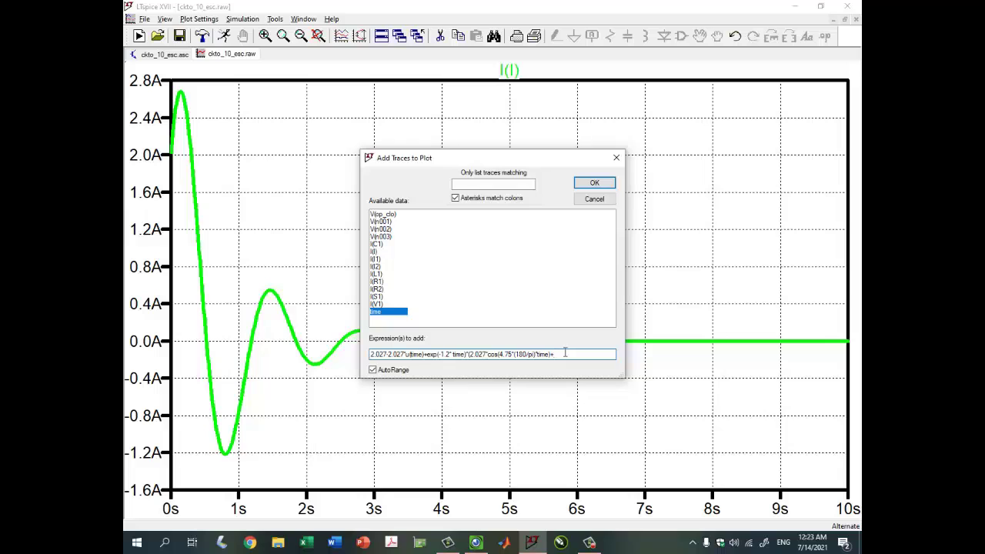
text(+)
key(ctrl+v)
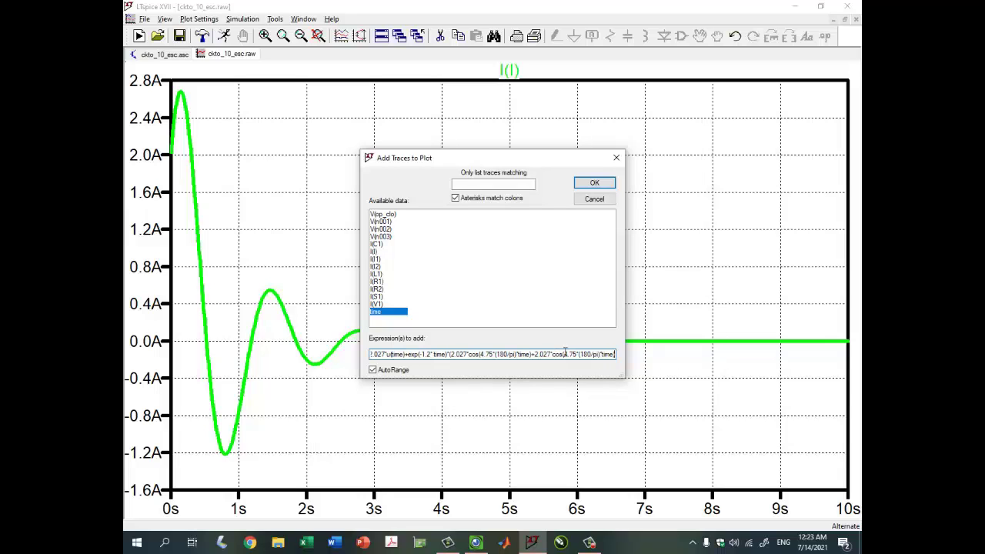
text())
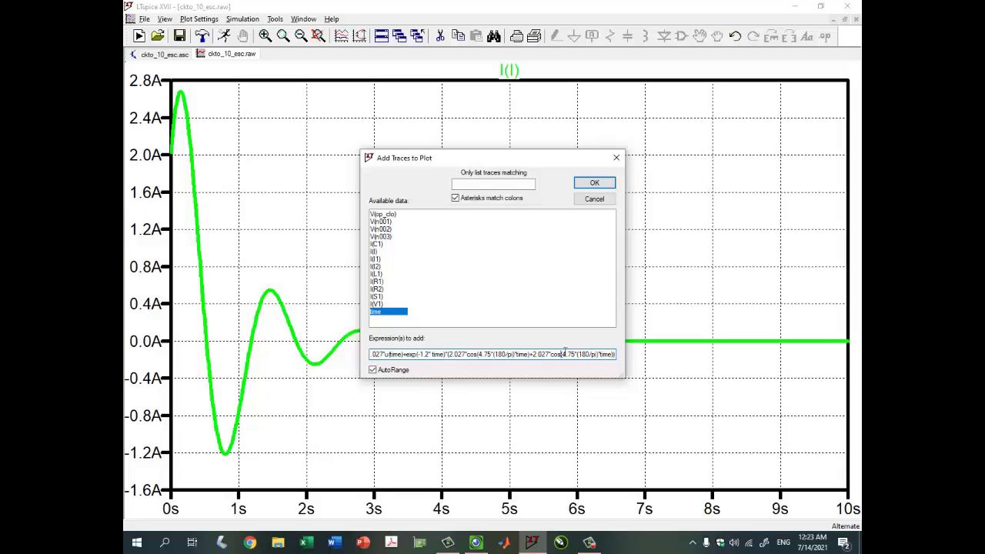
- Change the copied second term of the trace expression to 2.561*sin(4.75*(180/pi)*time)
double_click(561, 355)
text(sin)
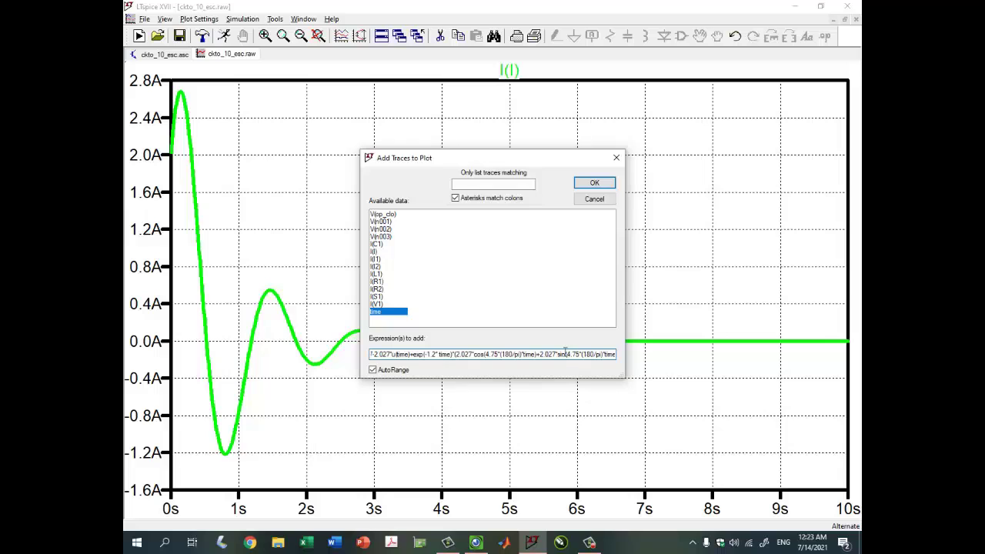
key(shift+Left)
key(shift+Left)
text(56)
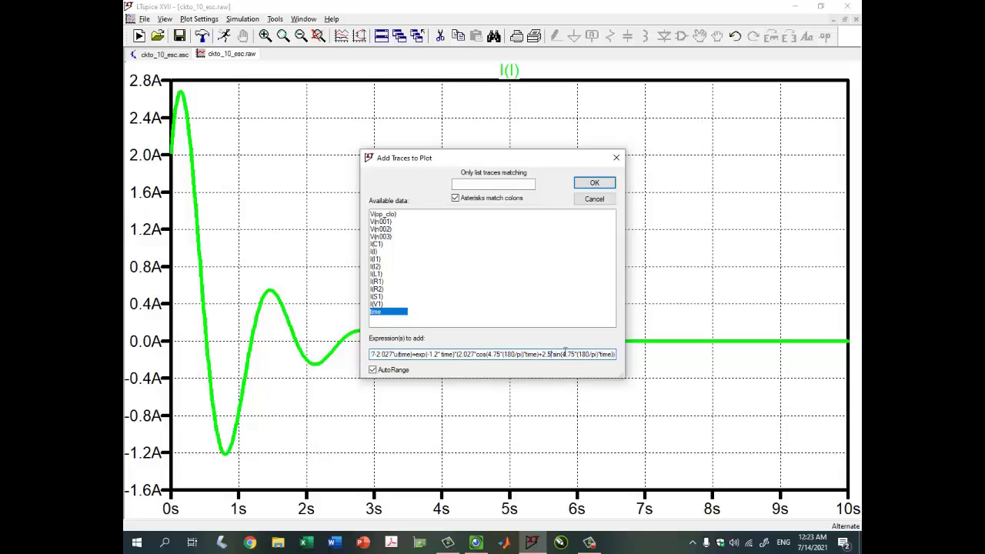
key(shift+Right)
key(End)
text())
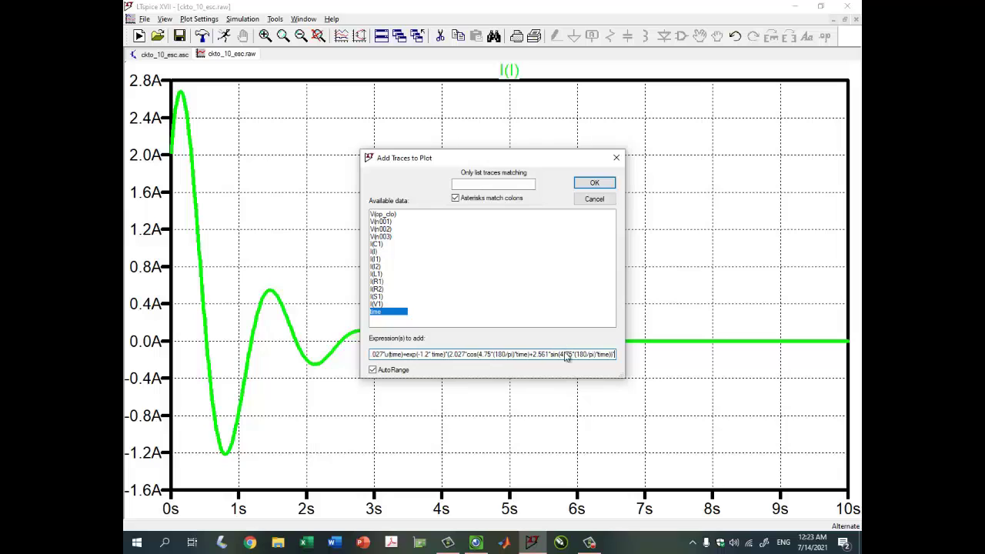
- Check the end of the handwritten iL(t) in Visualizer, append *u(time) to the expression and add the trace to the I(I) plot
click(477, 544)
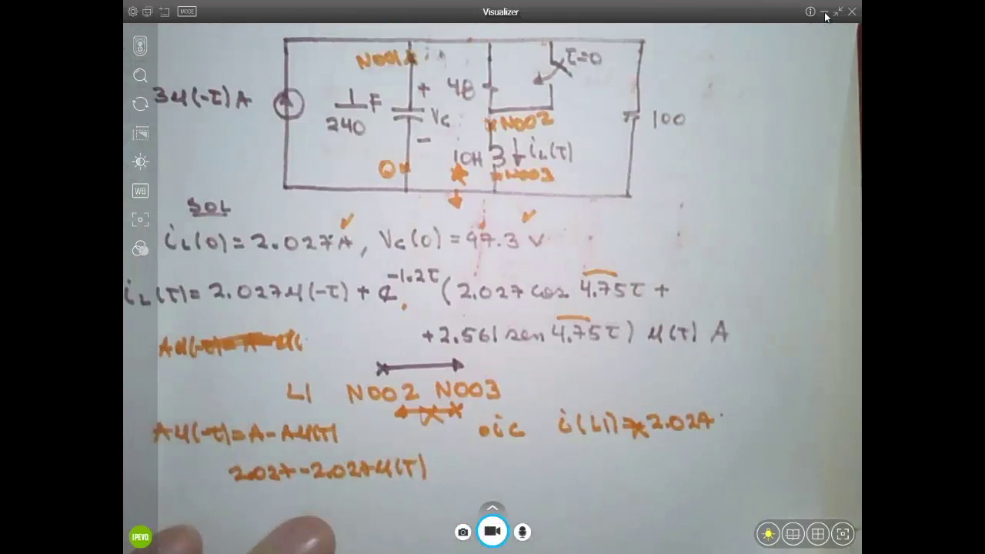
click(824, 12)
text(*u(time)
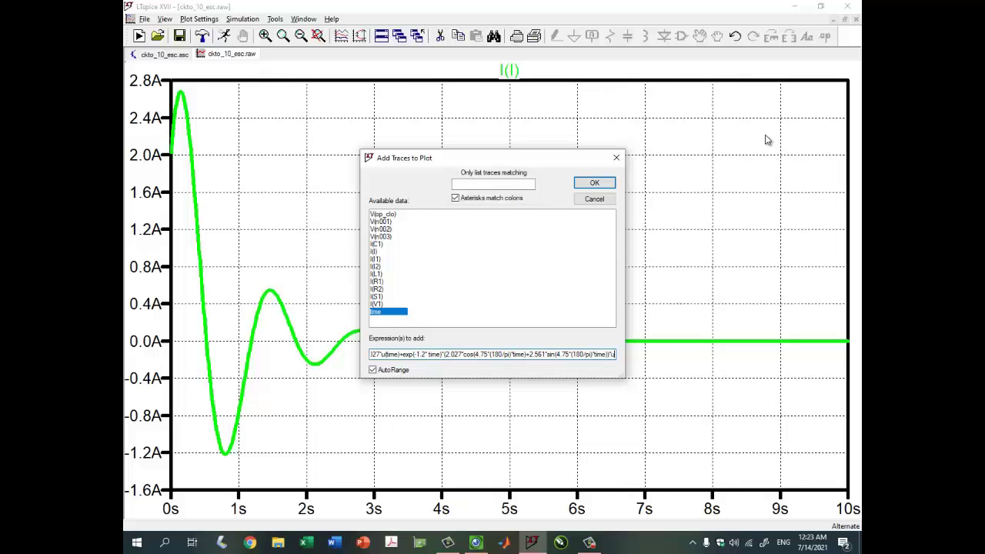
text())
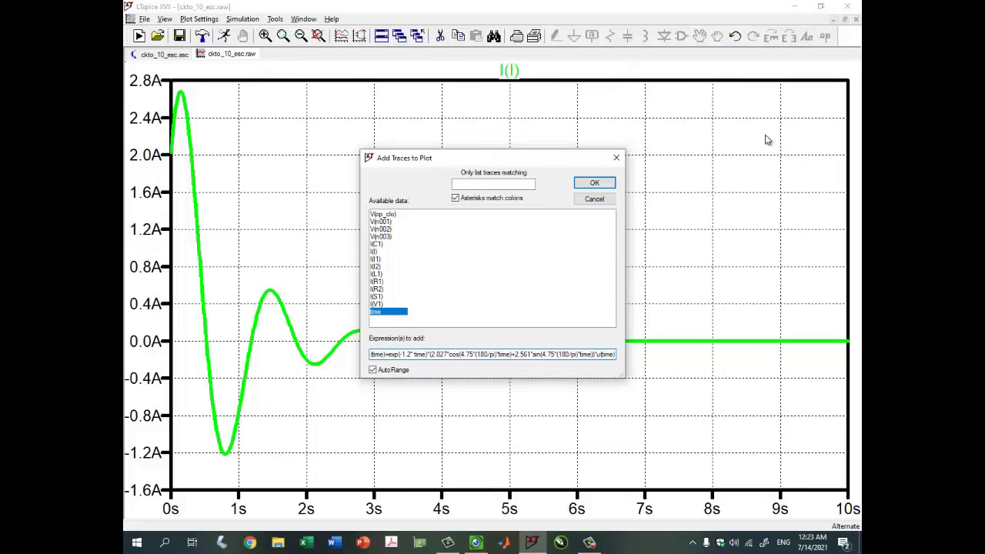
key(Return)
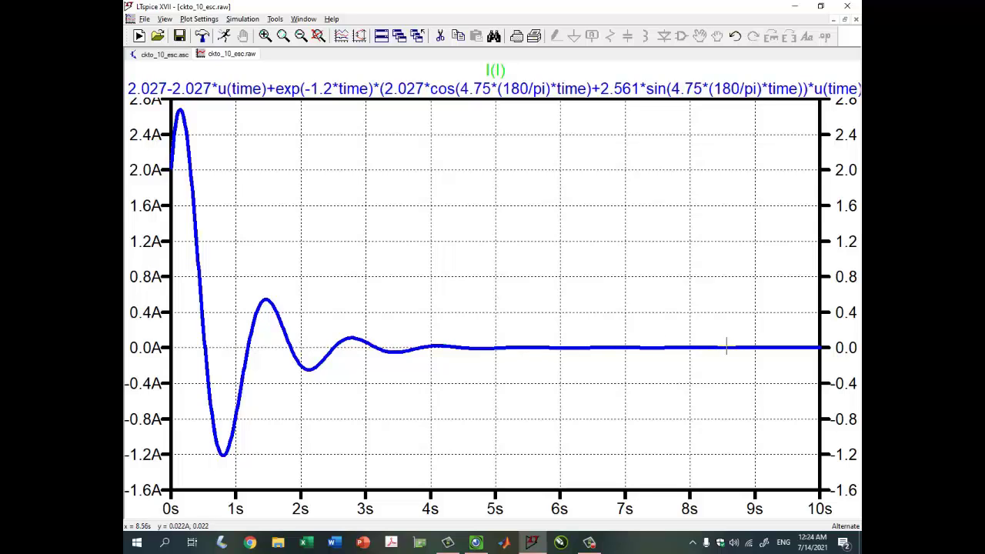
- Close the ckto_10_esc.raw waveform plot, leaving the schematic open
click(845, 20)
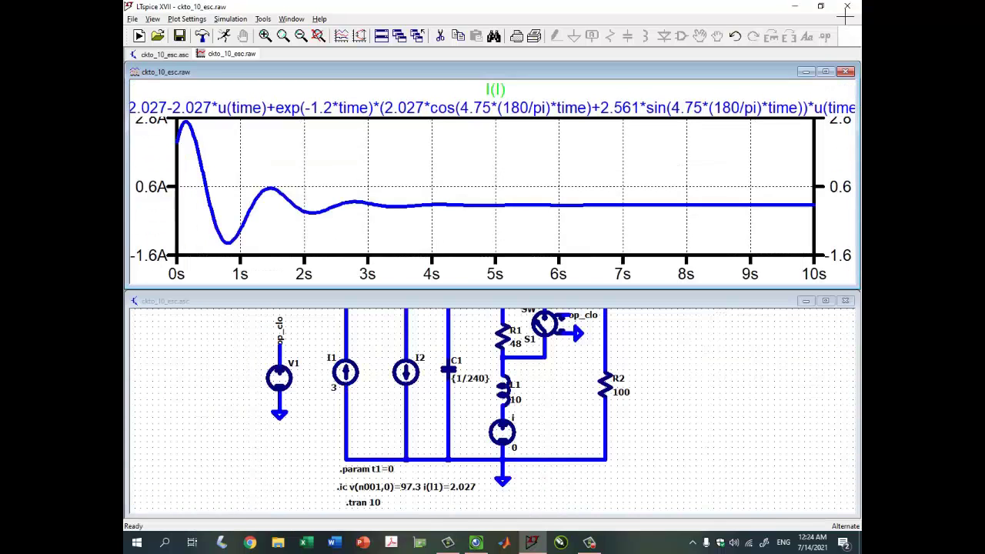
click(845, 72)
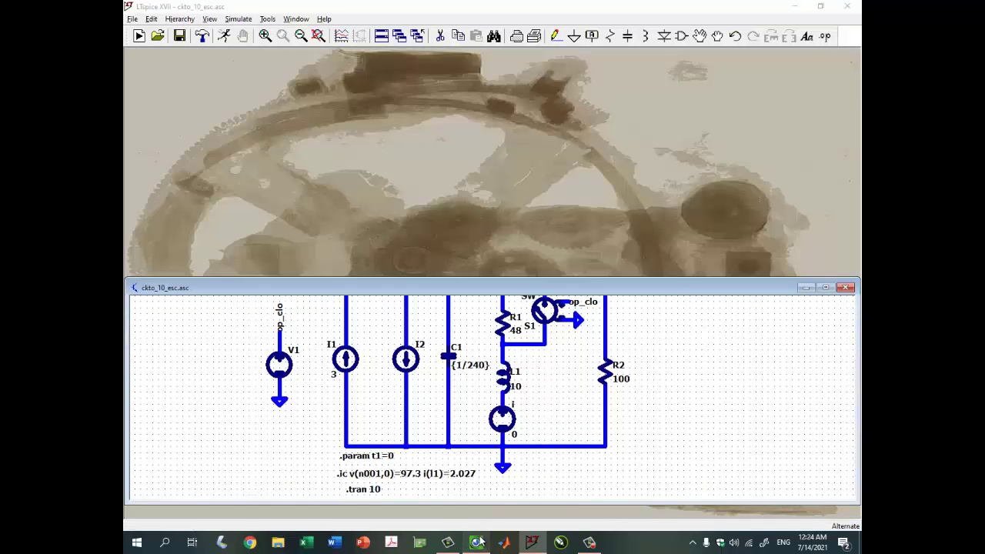